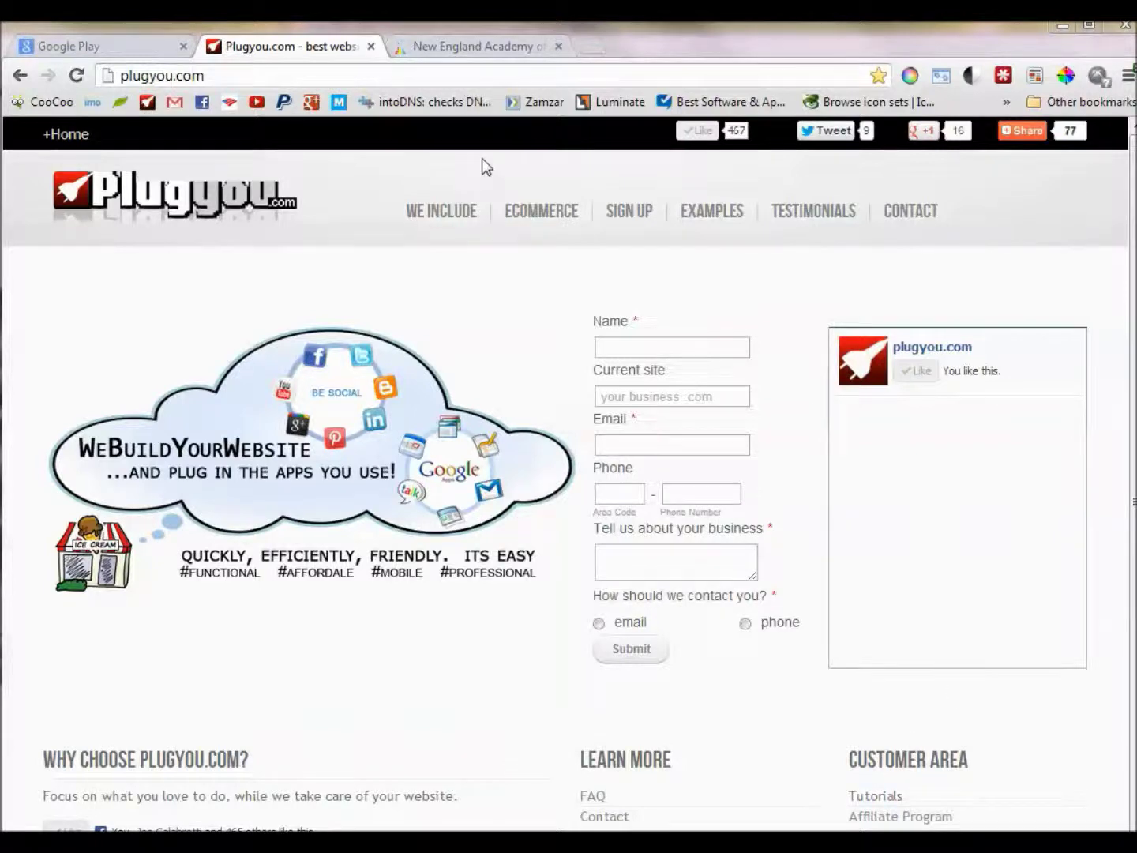
Switch to the New England Academy of Gymnastics tab and open its PHOTOS page.
left_click(448, 49)
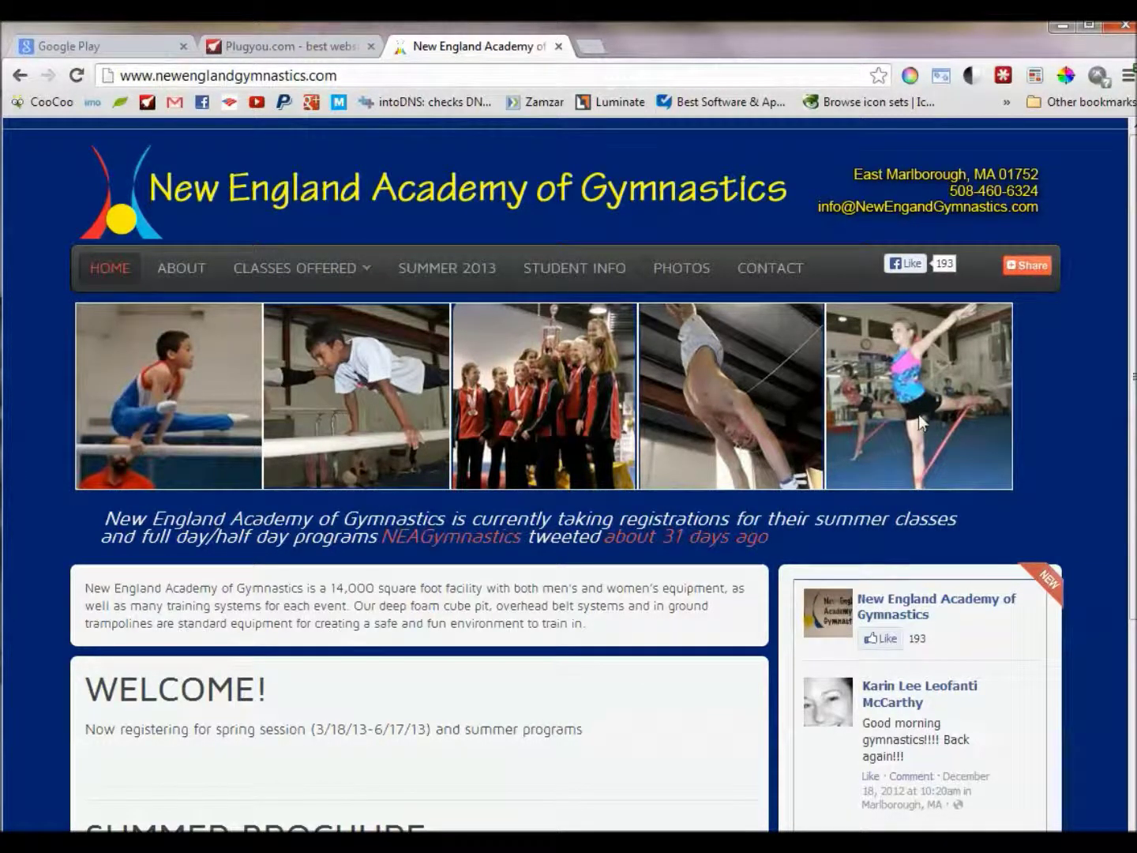
left_click(700, 273)
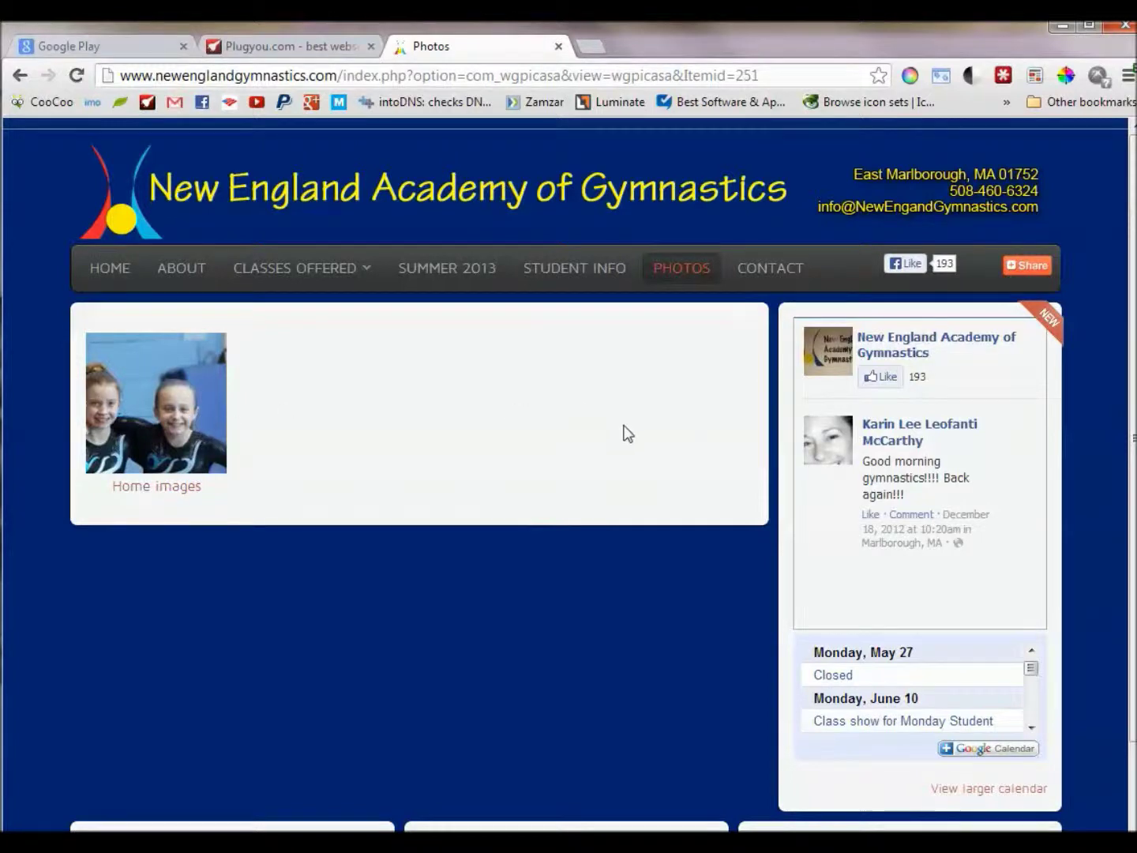
mouse_move(148, 271)
Open picasaweb.google.com in a new browser tab.
left_click(591, 46)
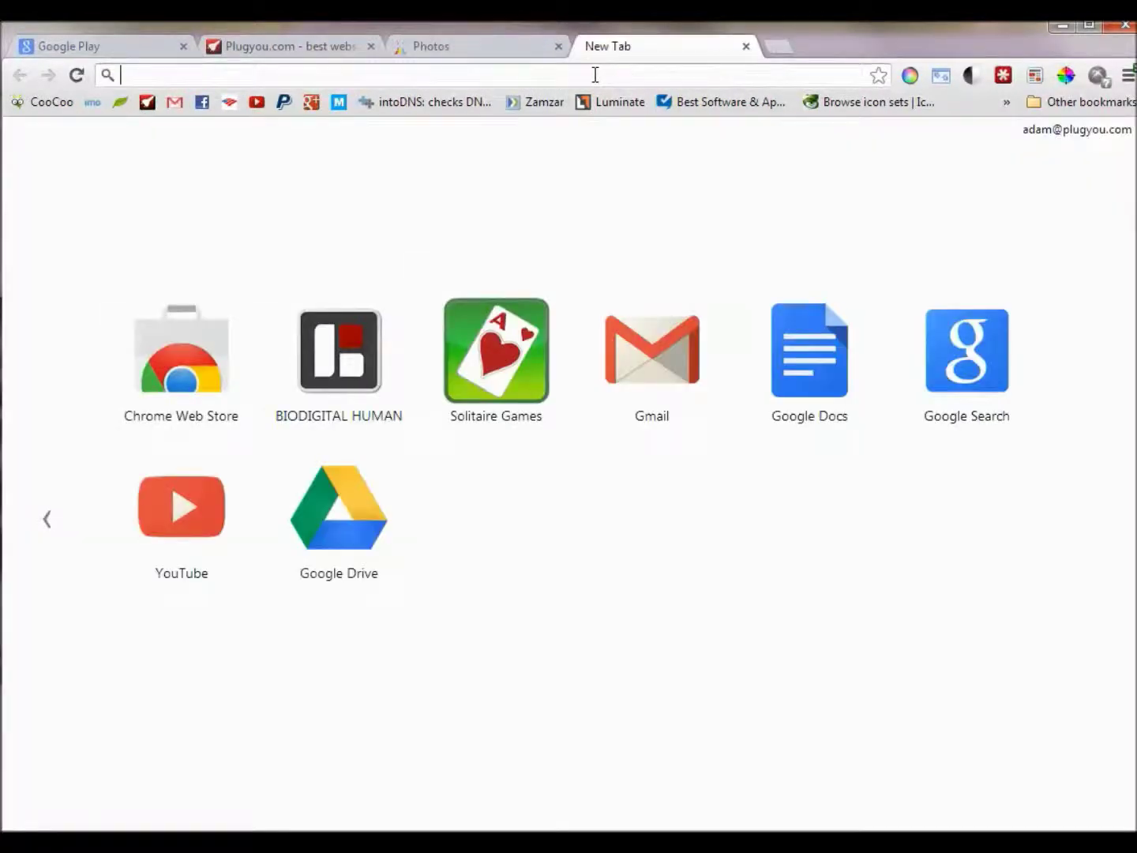
type("picasaweb.google.com")
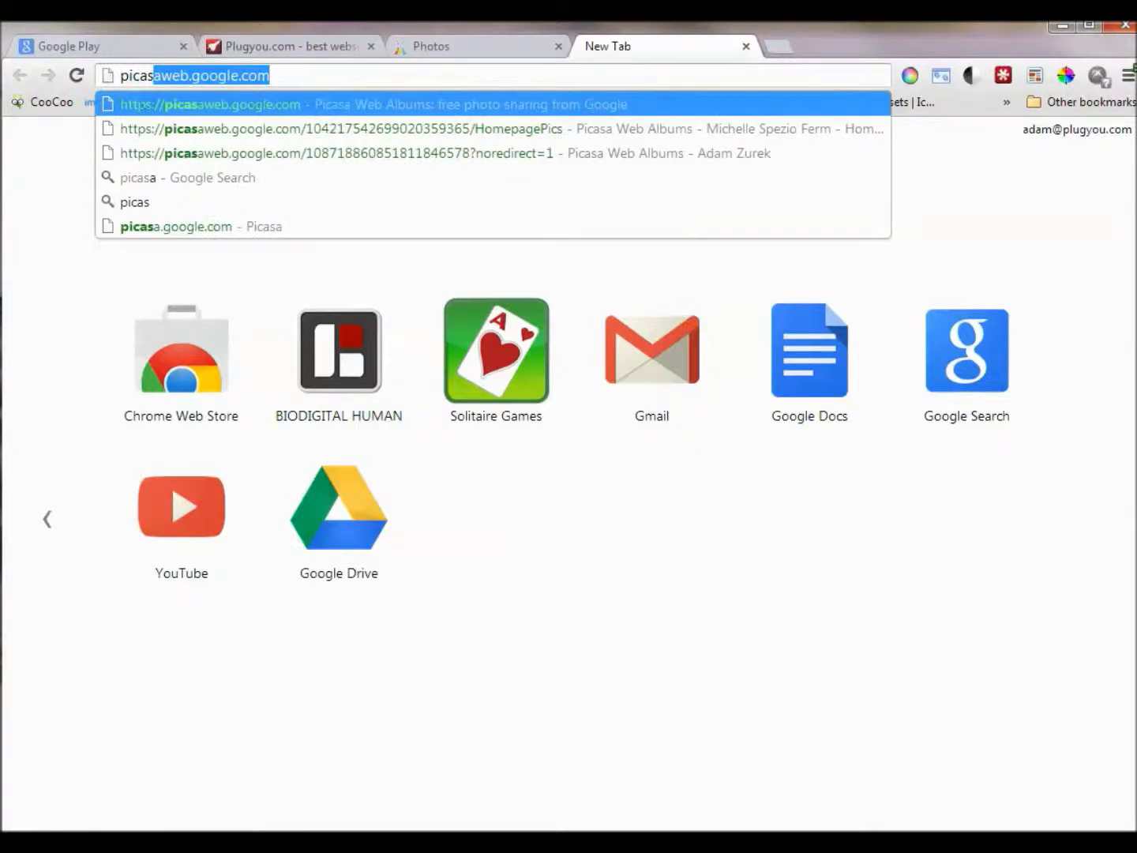
key("Return")
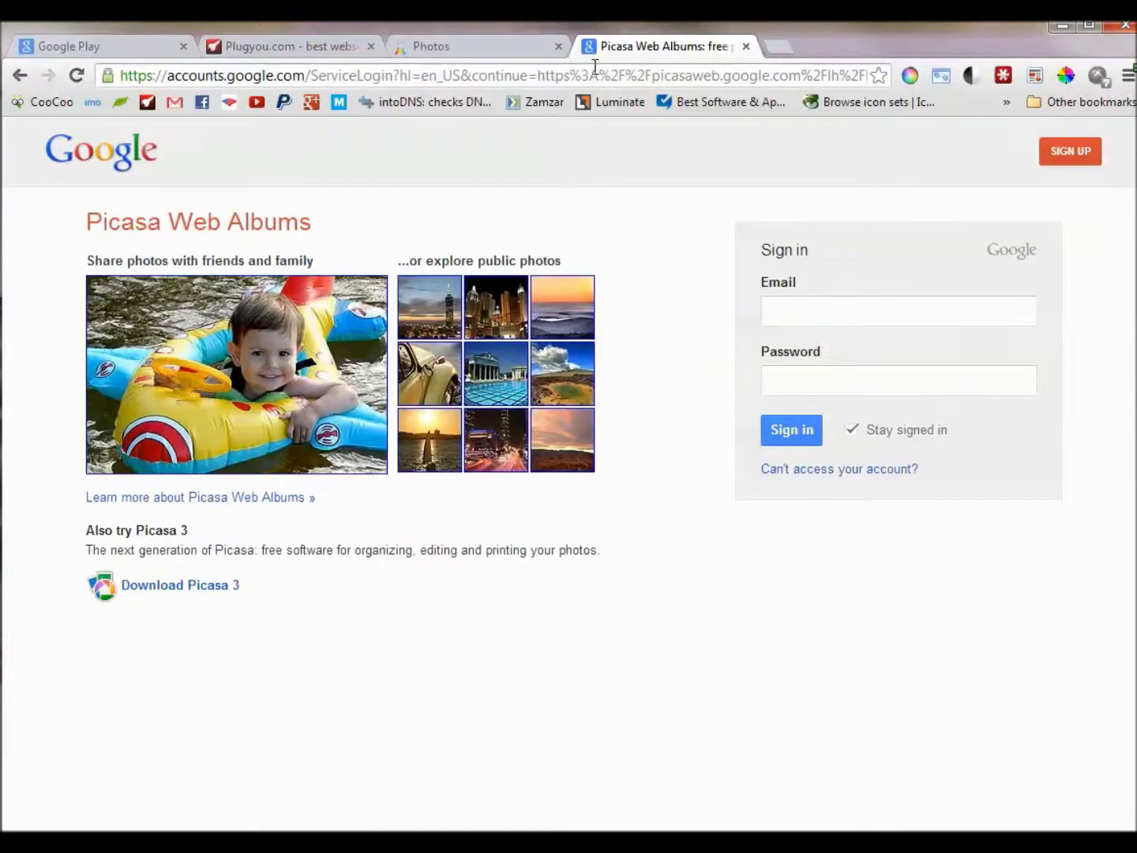
Sign in with the gym account's email and password, then return to the Picasa home page.
left_click(856, 315)
type("new")
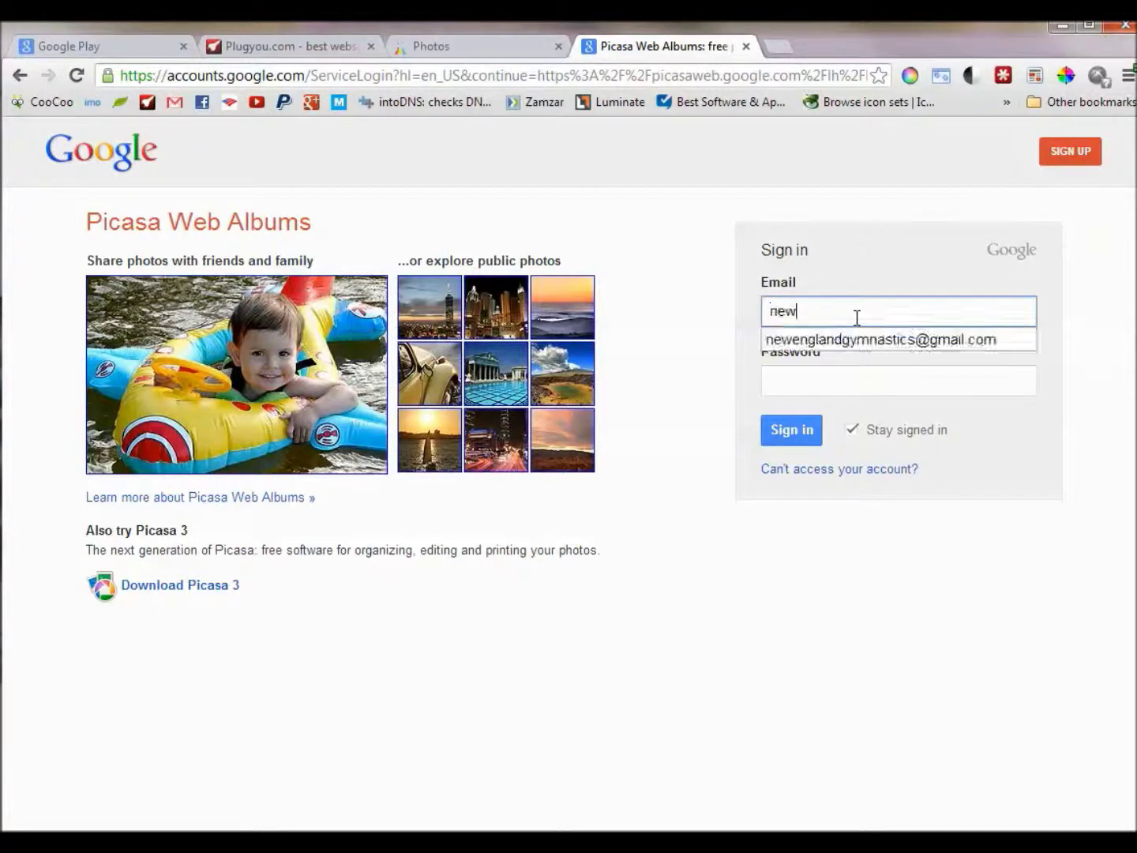
key("BackSpace")
key("BackSpace")
key("BackSpace")
type("new")
key("Down")
key("Tab")
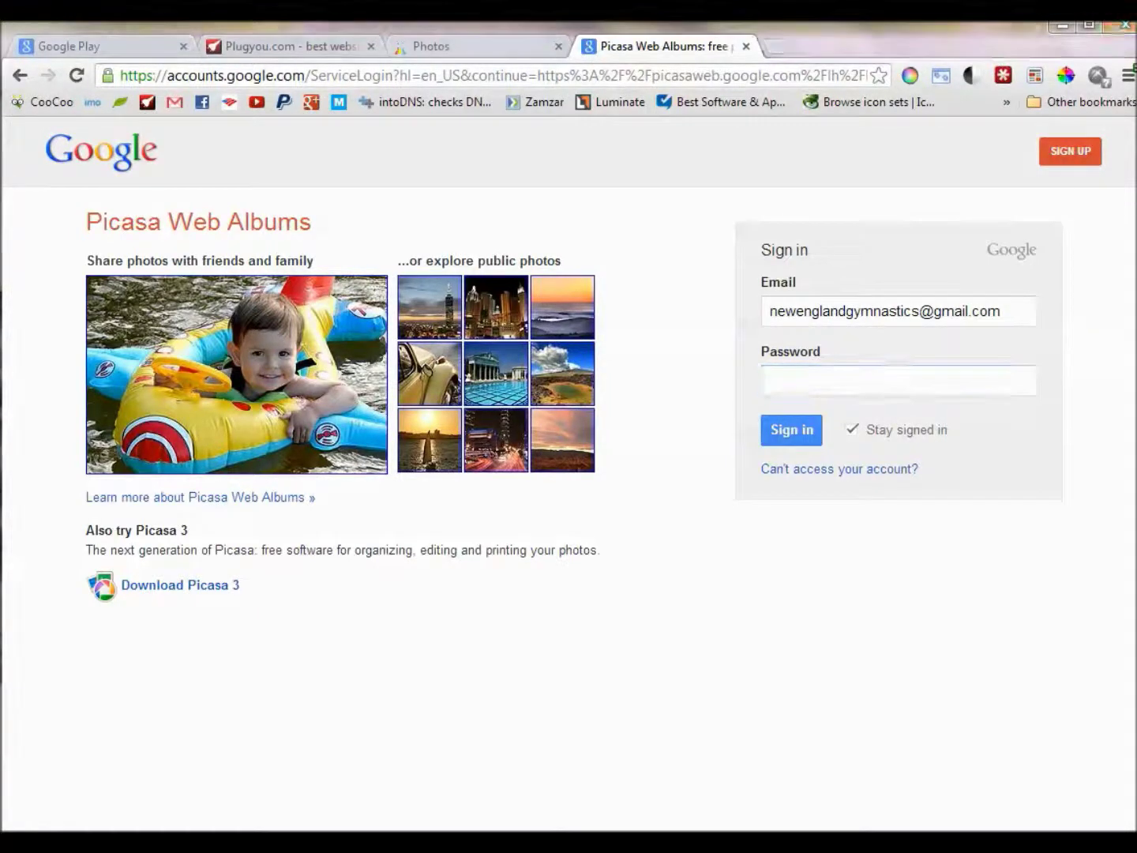
left_click(860, 374)
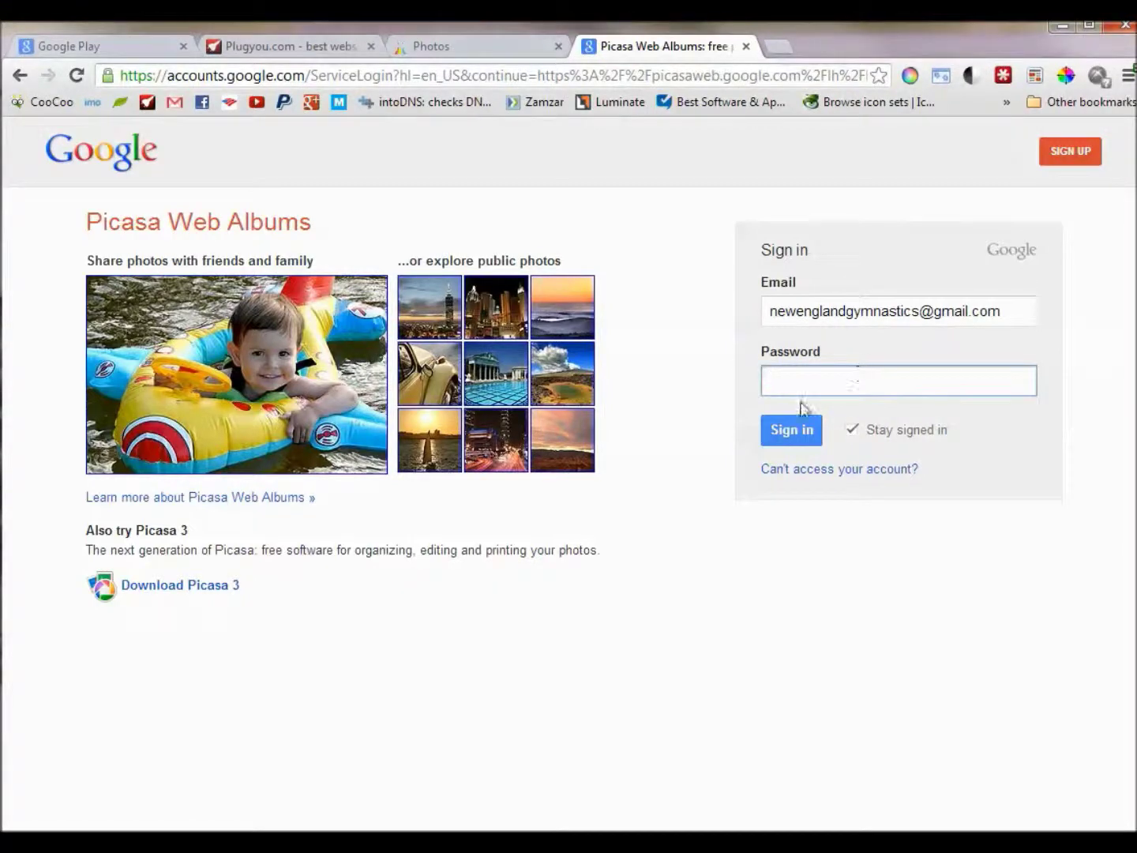
type("*********")
left_click(791, 431)
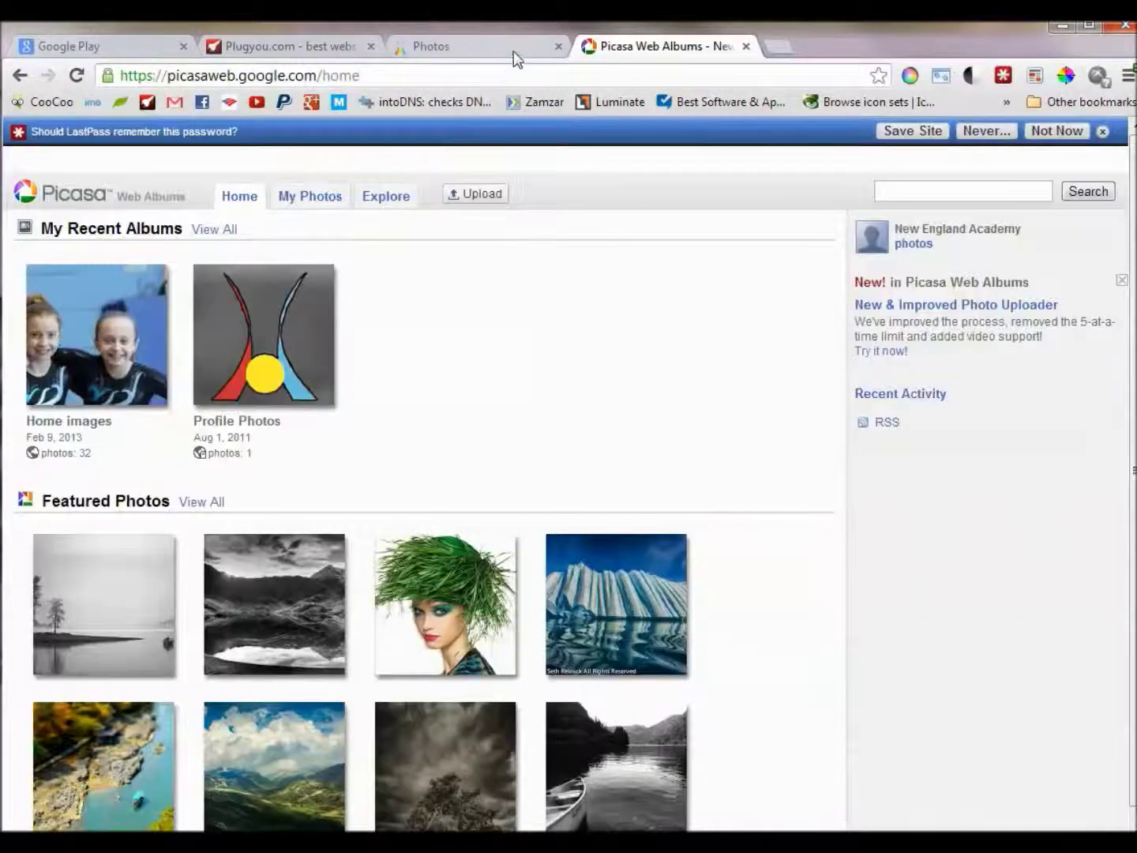
left_click(513, 49)
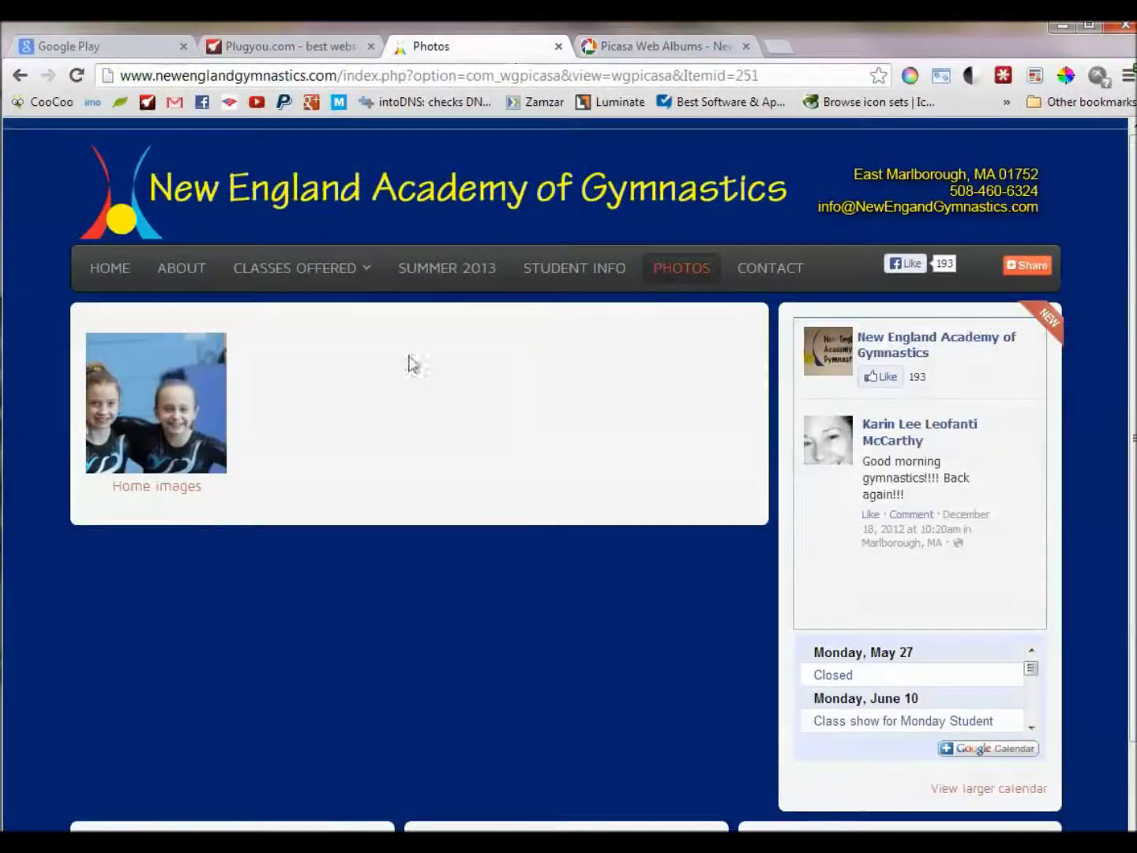
left_click(656, 49)
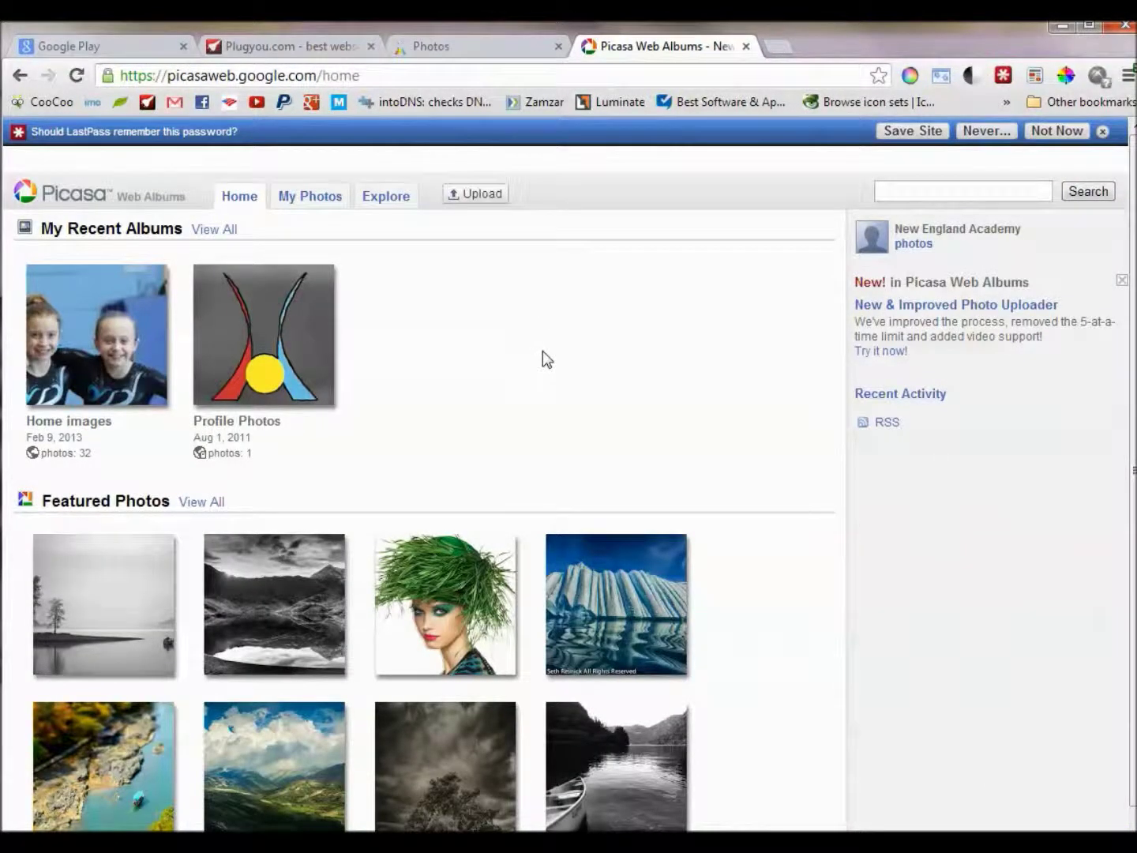
Upload six gymnastics photos from the desktop into a new album named May 23, 2013.
left_click(491, 199)
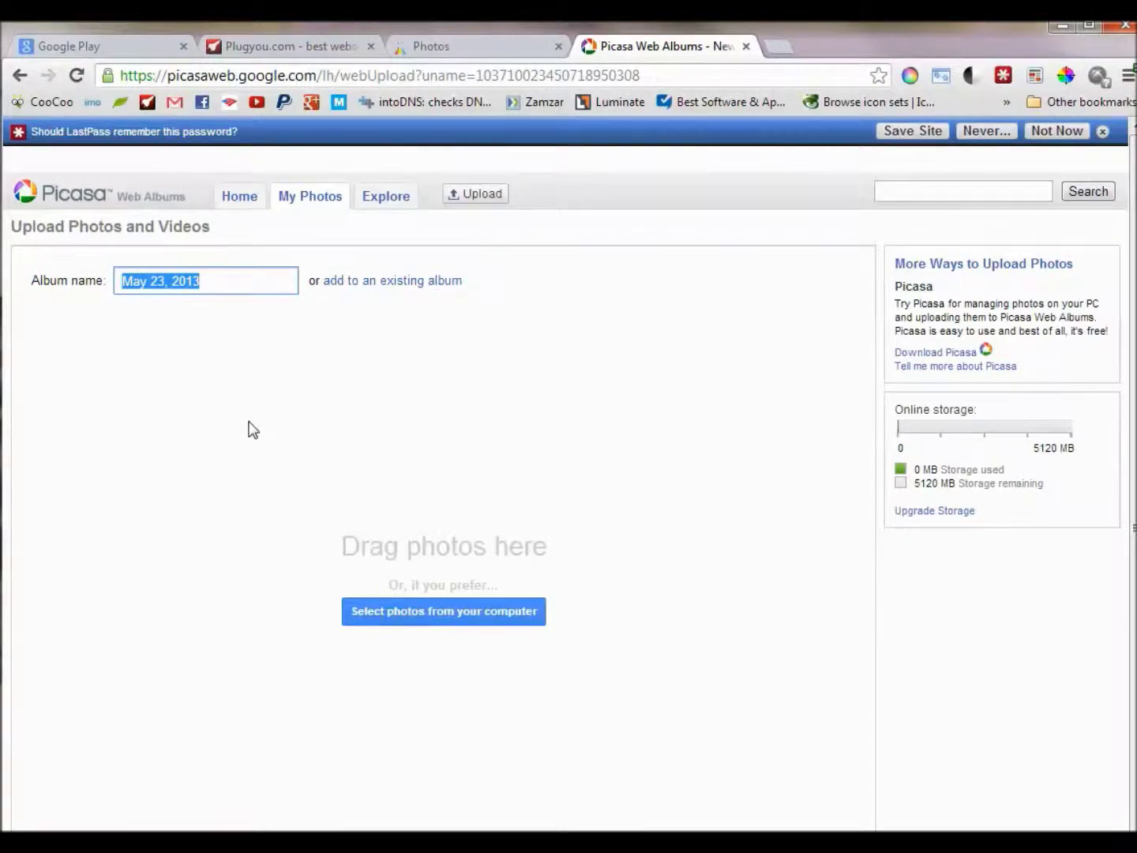
key("alt+Tab")
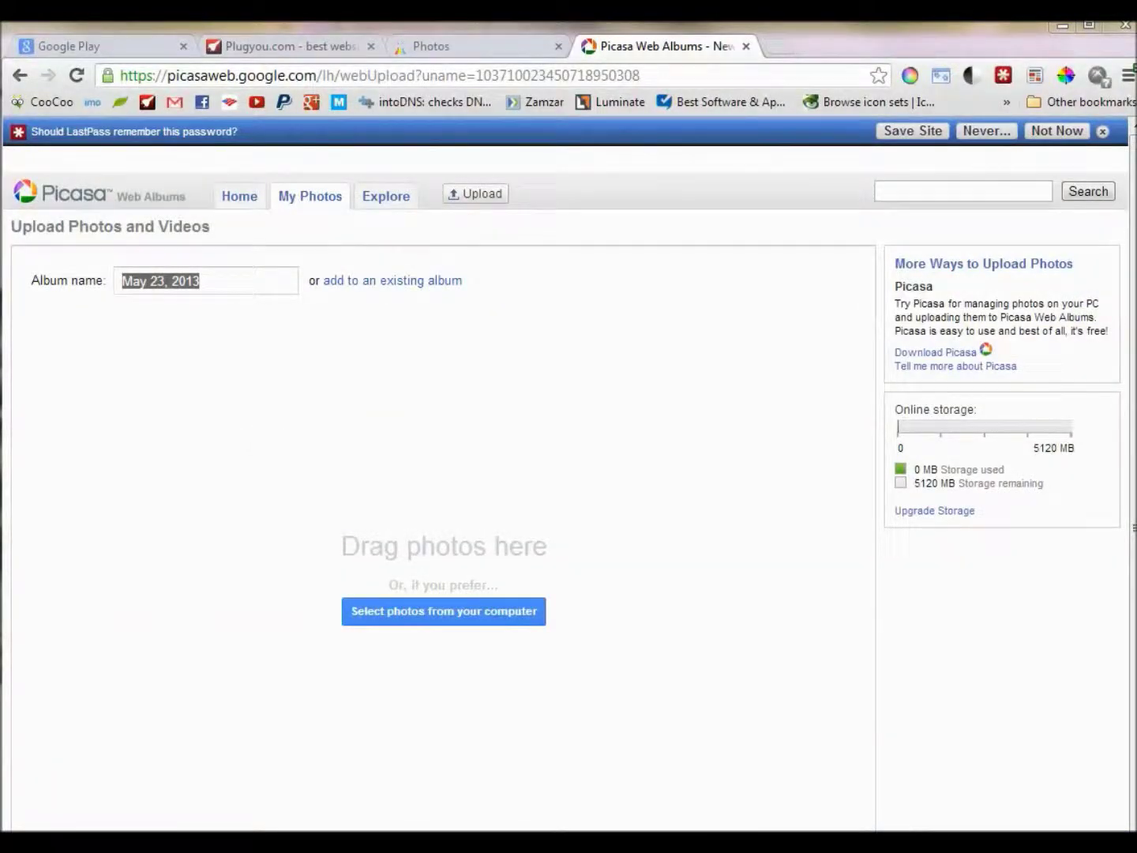
left_click_drag(4, 522, 376, 541)
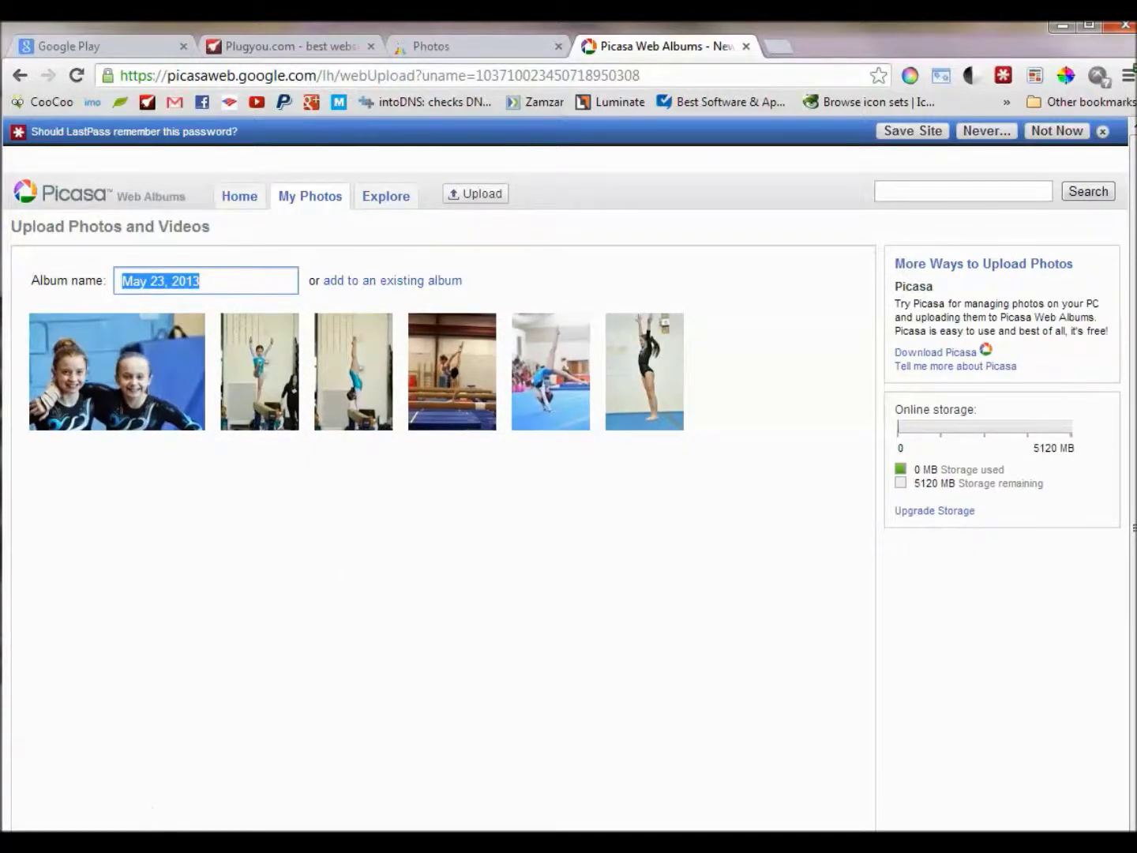
key("Return")
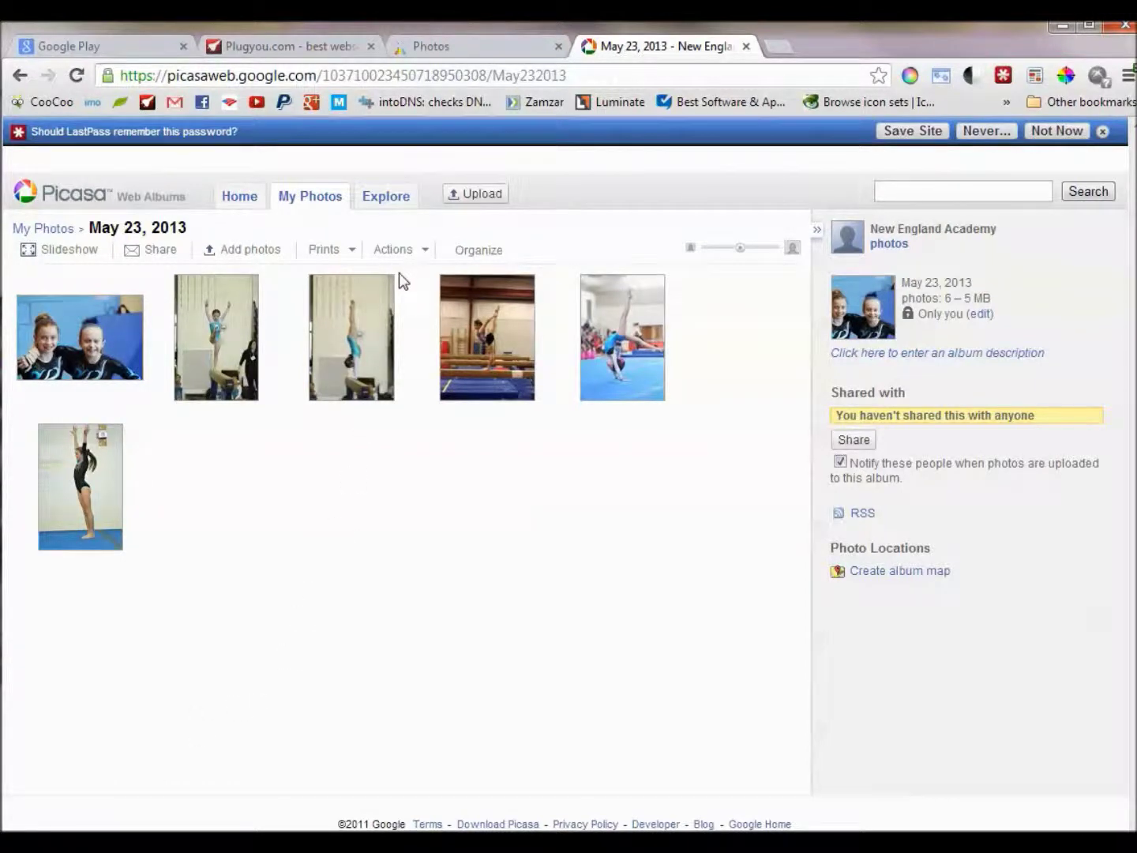
left_click(425, 249)
Set the May 23, 2013 album's visibility to Public on the web and save the change.
left_click(427, 250)
left_click(426, 249)
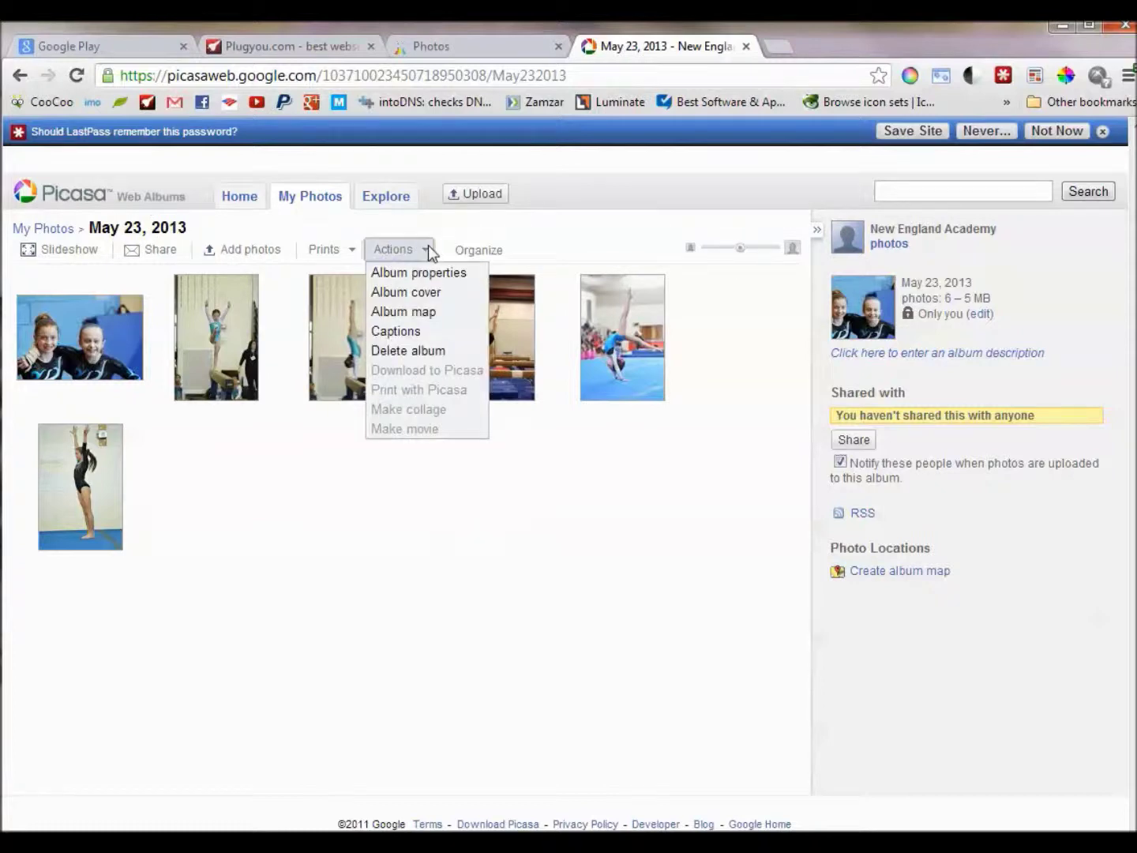
left_click(424, 272)
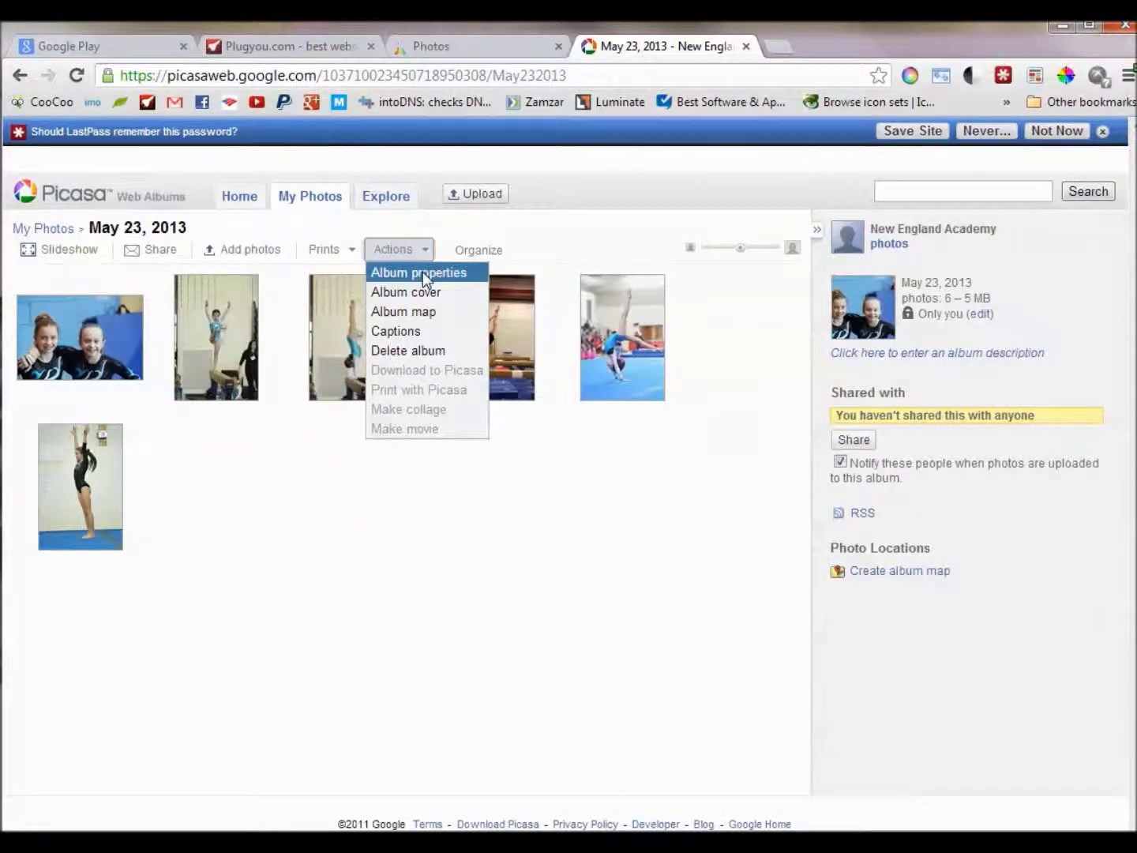
left_click(423, 271)
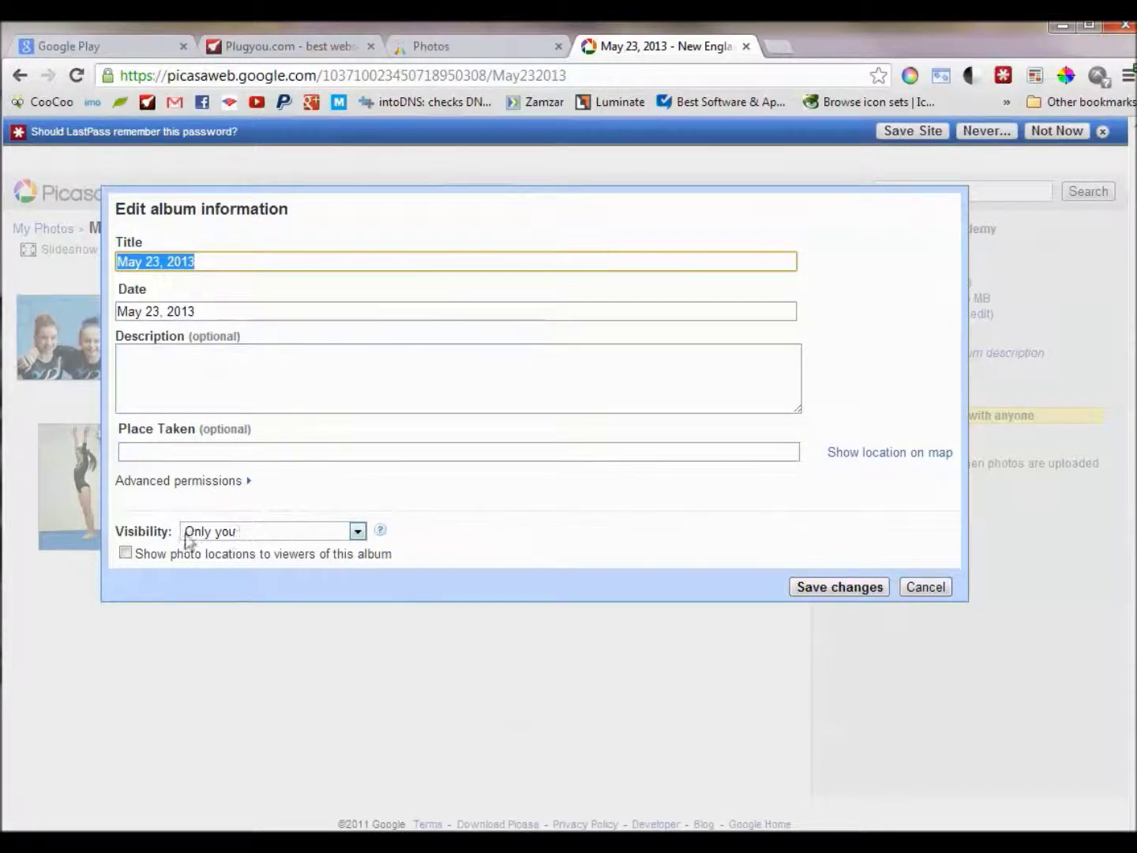
left_click(224, 536)
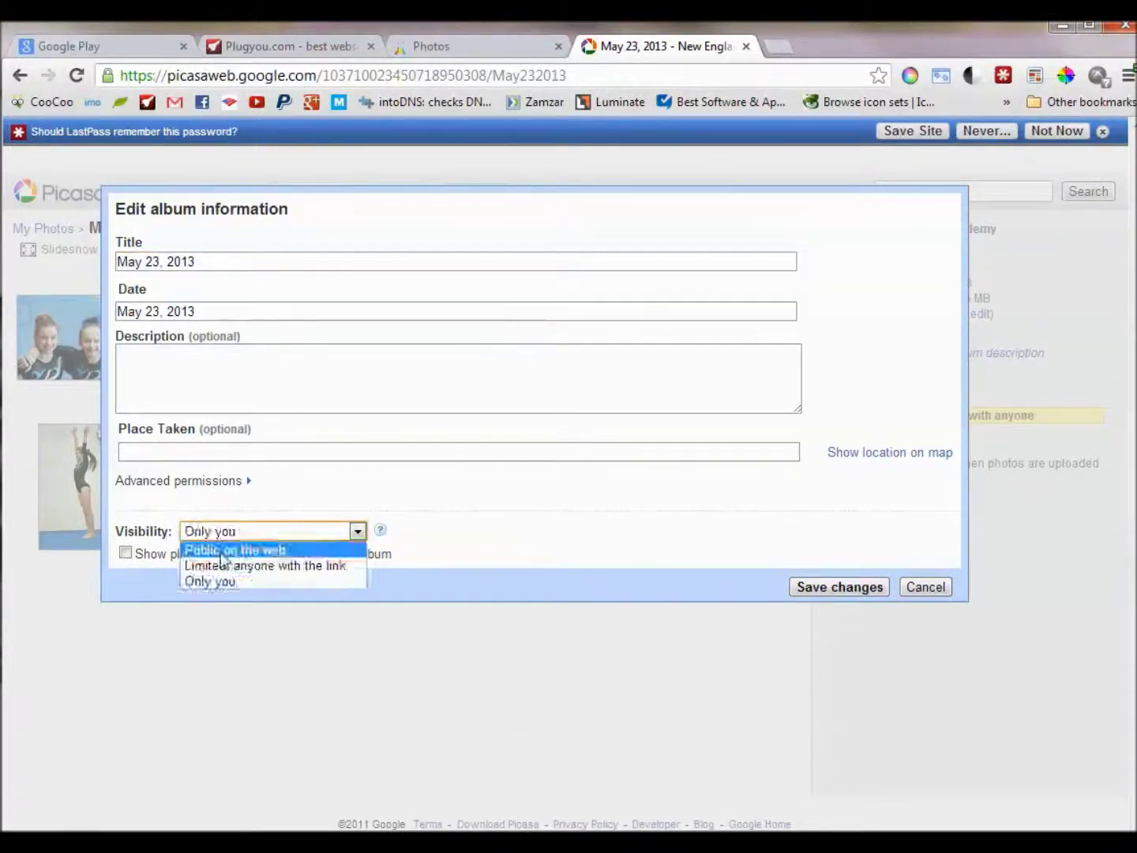
left_click(223, 551)
left_click(840, 589)
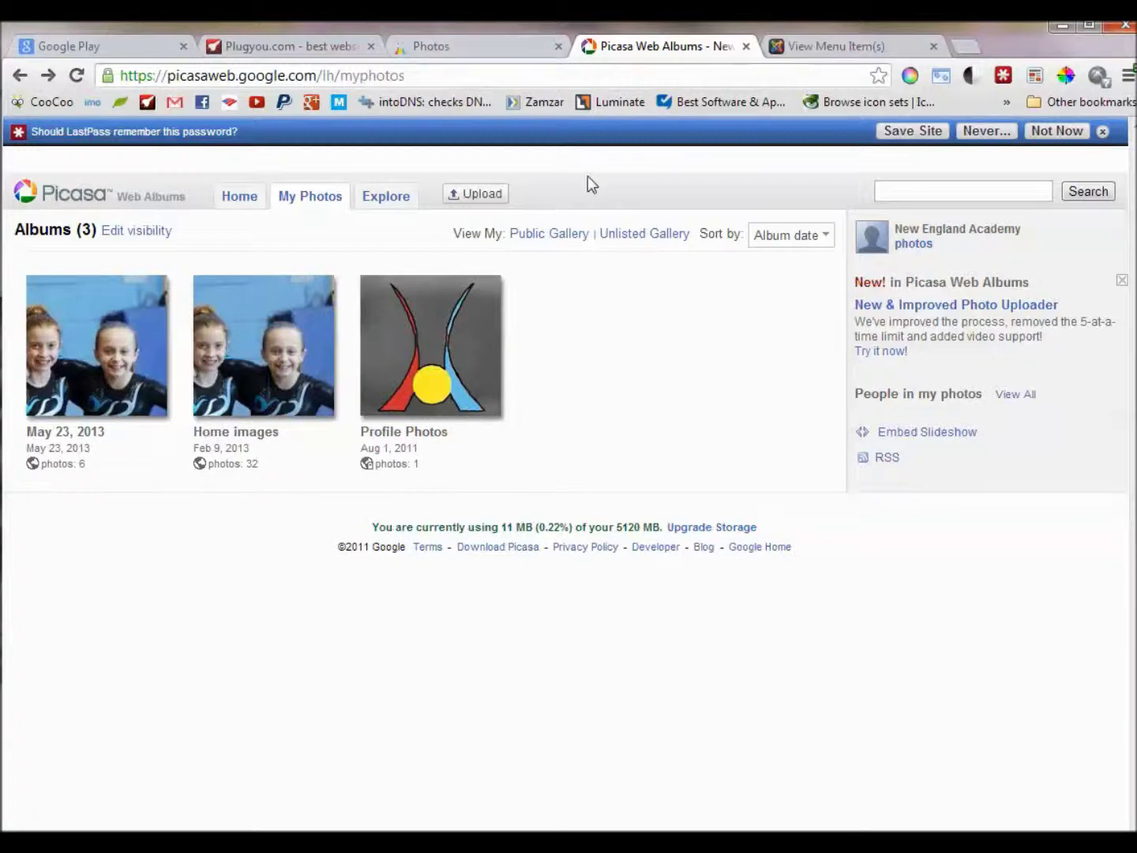
left_click(490, 41)
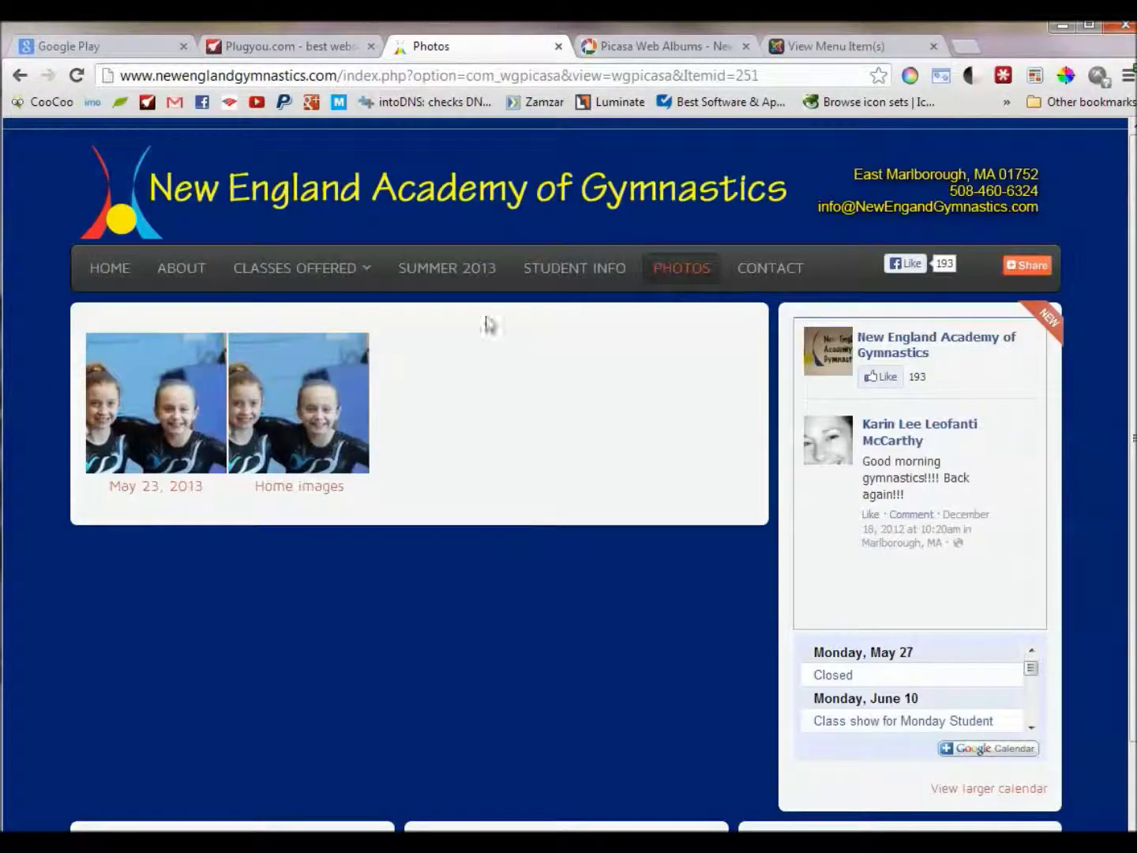
left_click(150, 494)
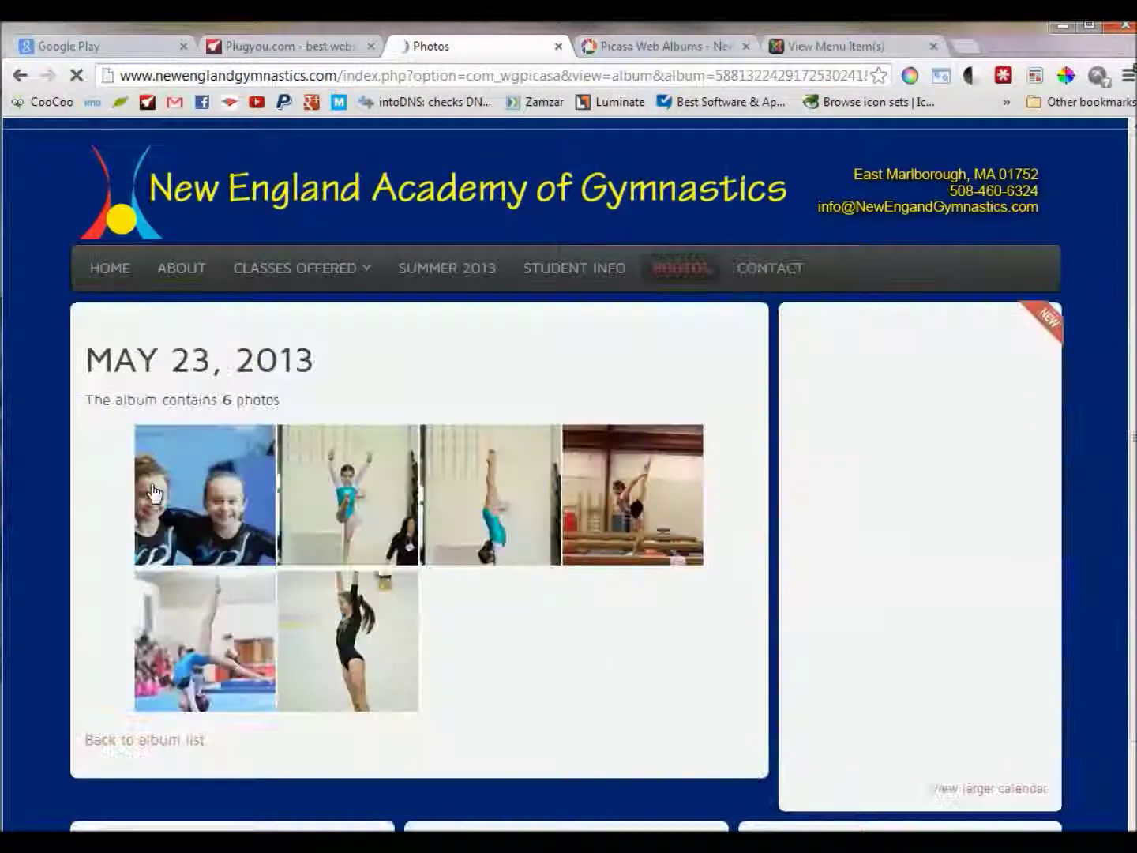
key("alt+Left")
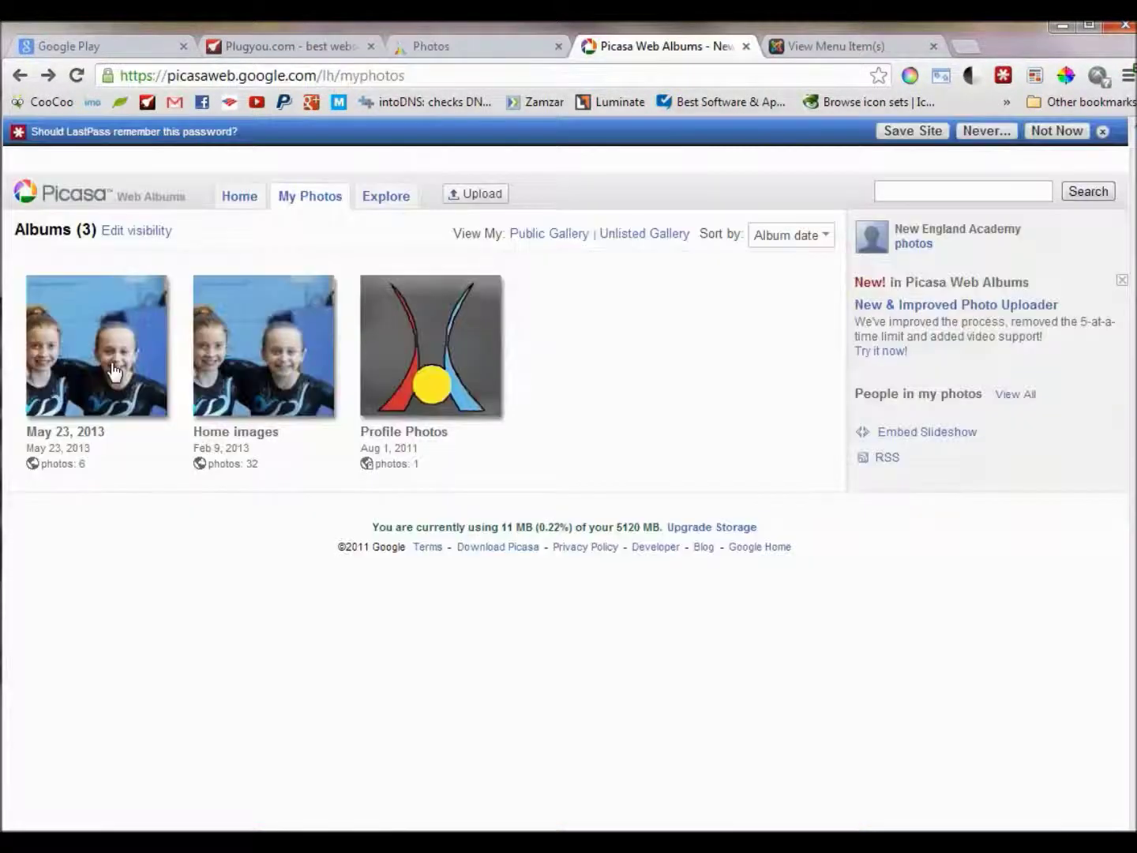
left_click(644, 50)
Delete the May 23, 2013 album and confirm the deletion.
left_click(92, 386)
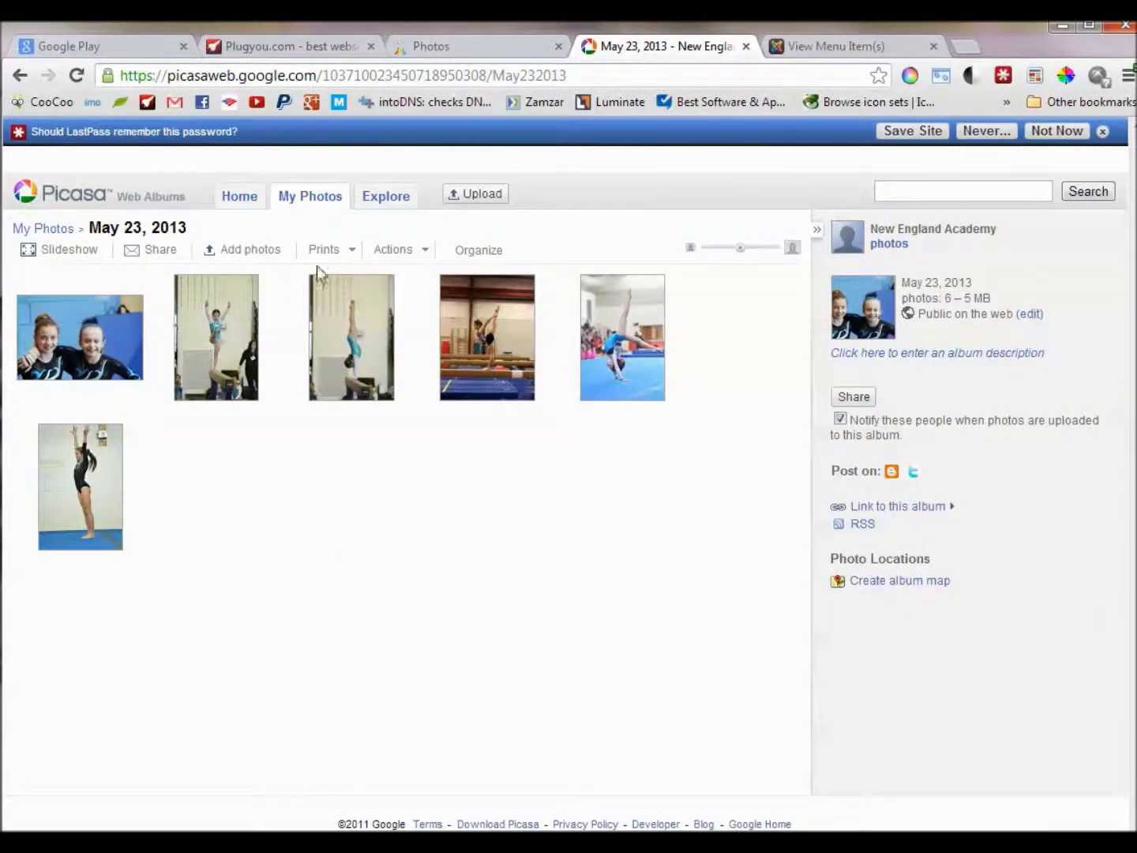
left_click(426, 251)
left_click(427, 251)
left_click(427, 251)
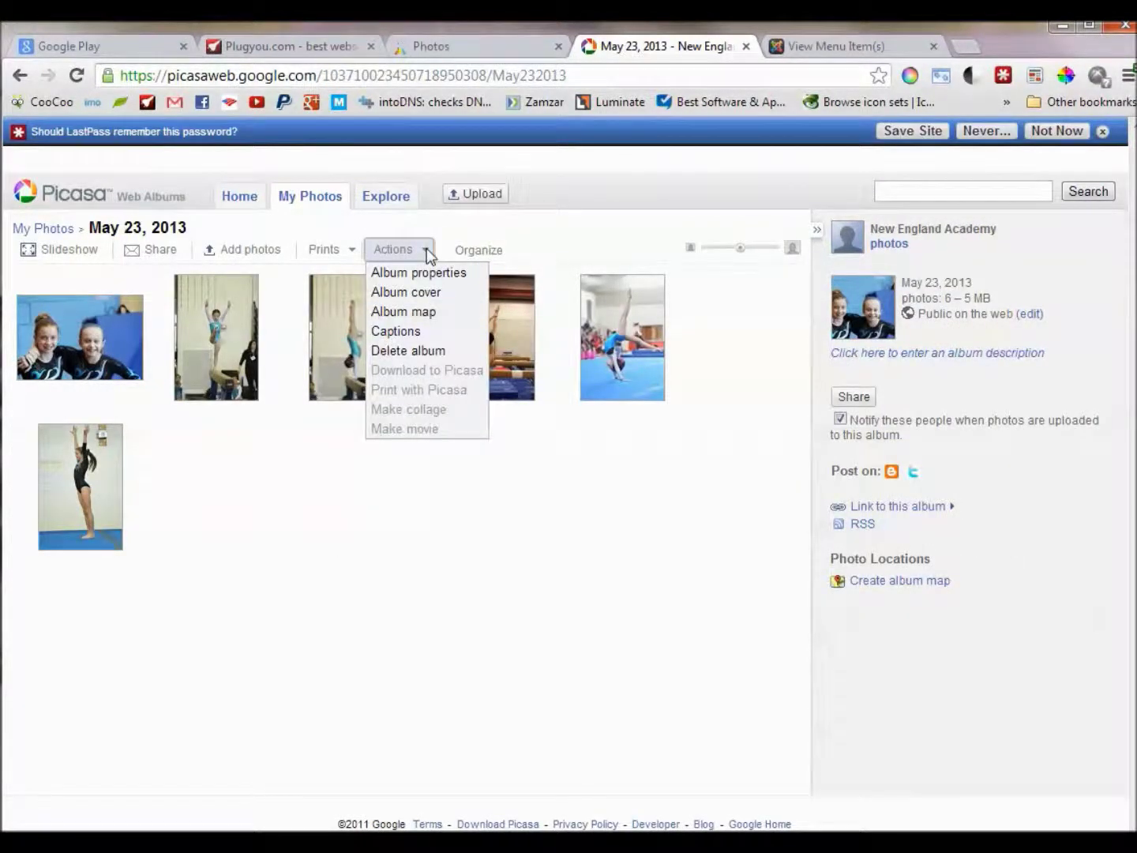
left_click(437, 351)
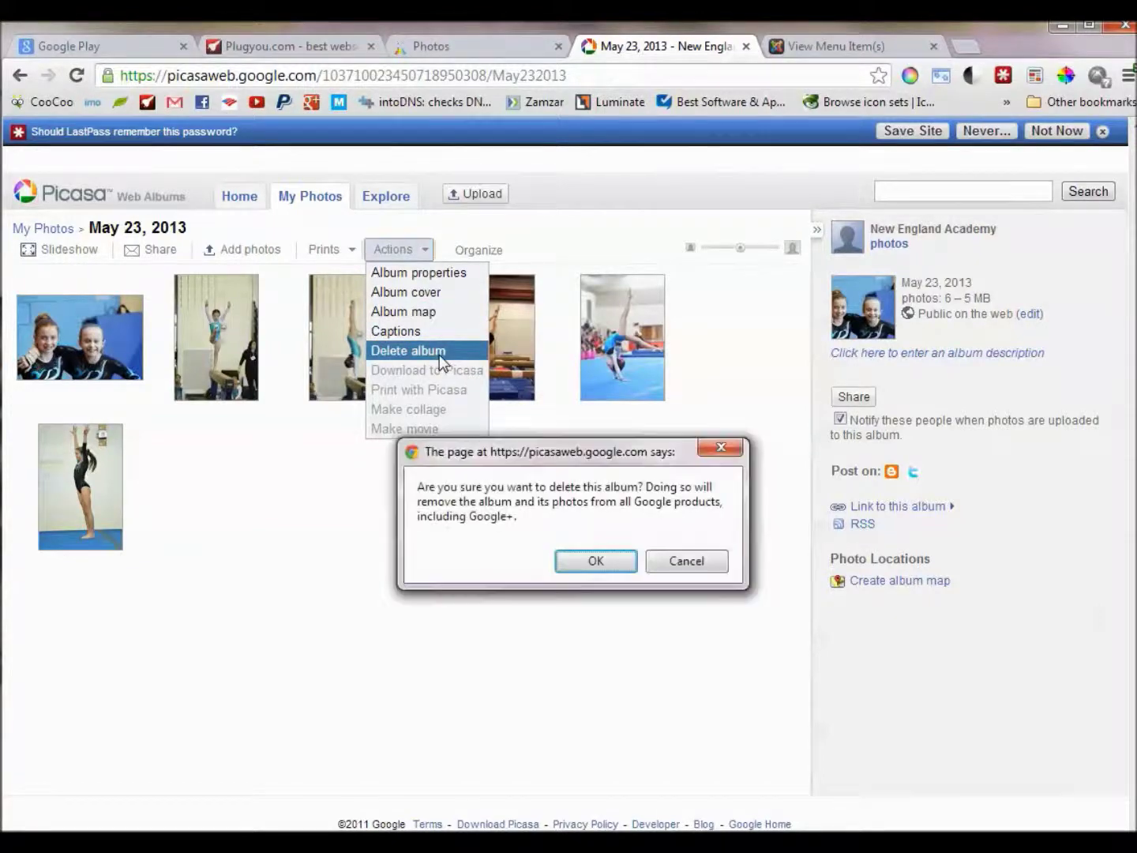
left_click(592, 561)
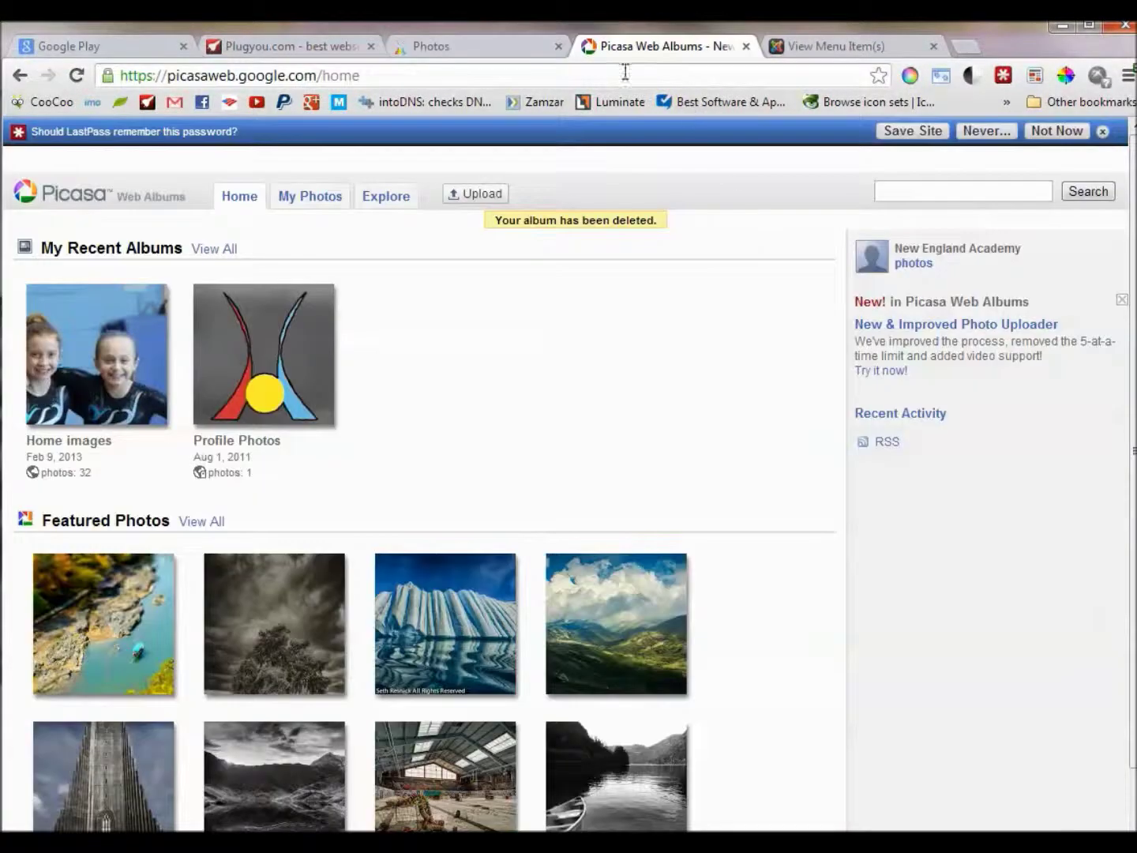
Switch to the gymnastics site and reload its PHOTOS page.
left_click(494, 48)
left_click(698, 268)
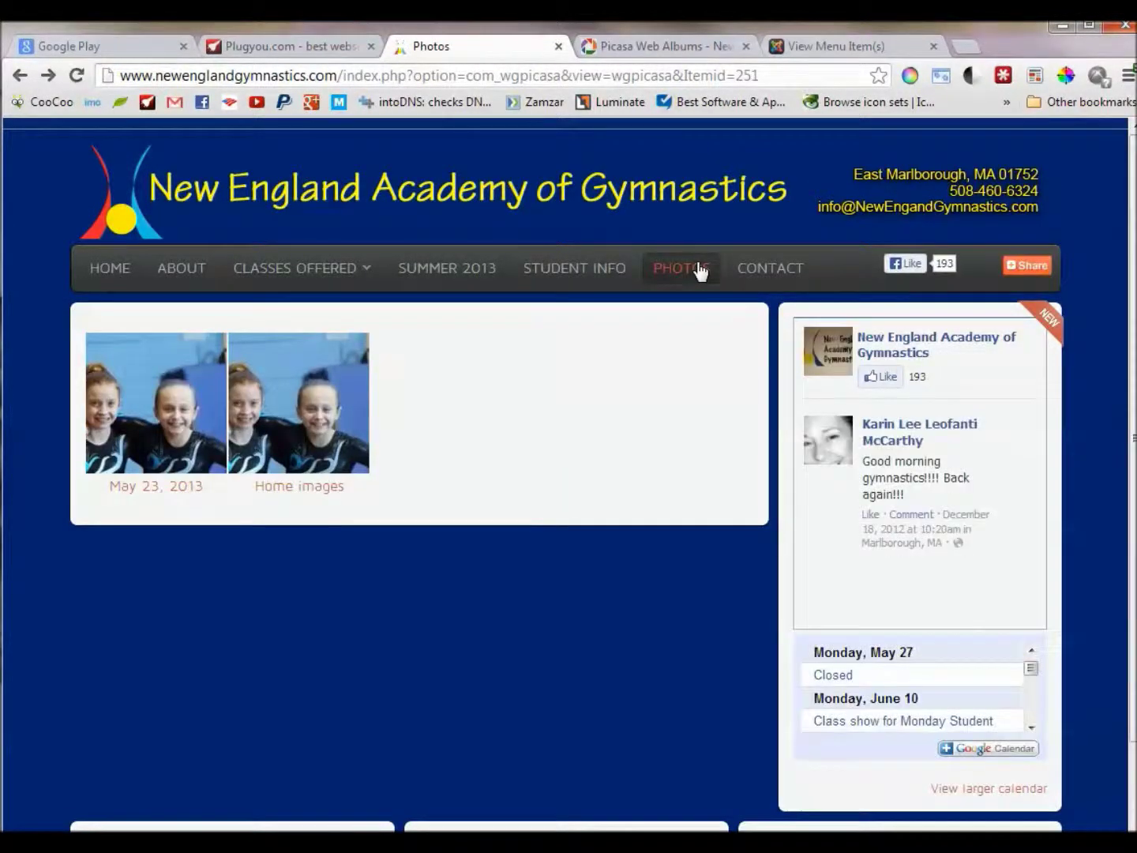
left_click(698, 268)
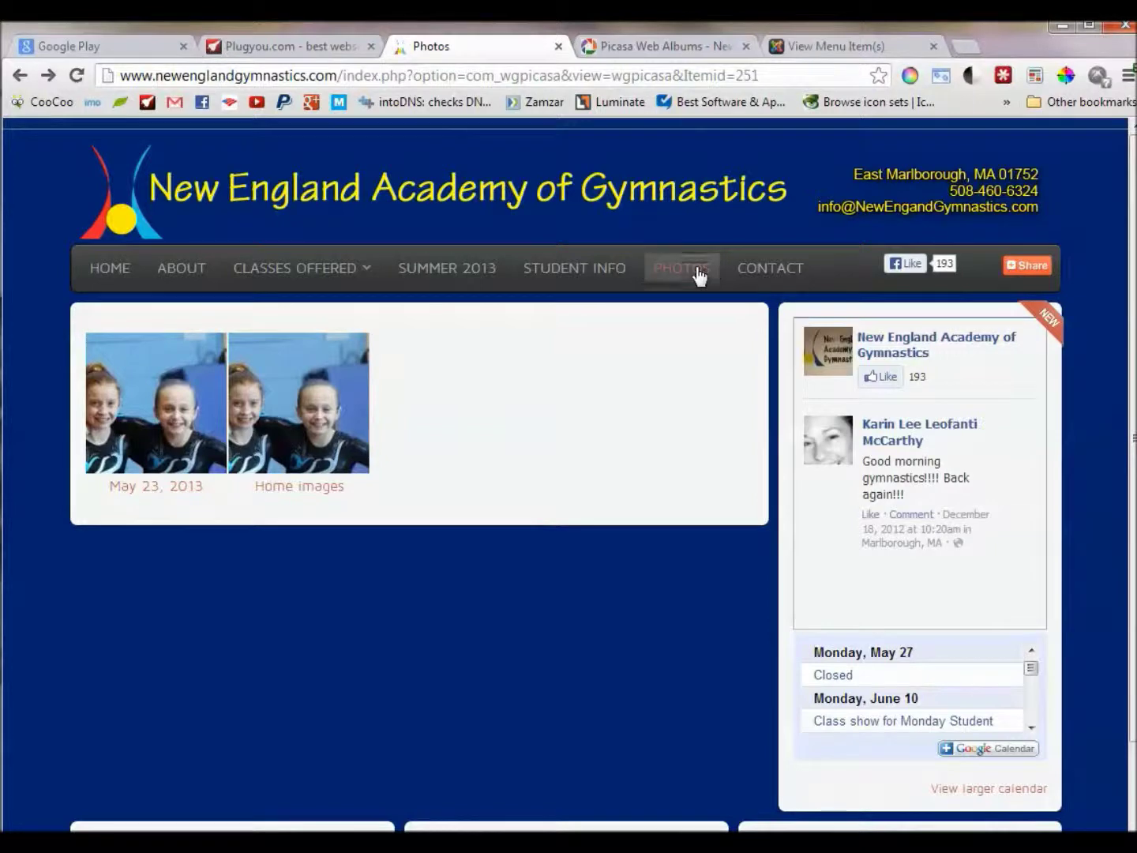
Reload the gym site's PHOTOS page once more, then go to its HOME page.
left_click(699, 269)
left_click(122, 276)
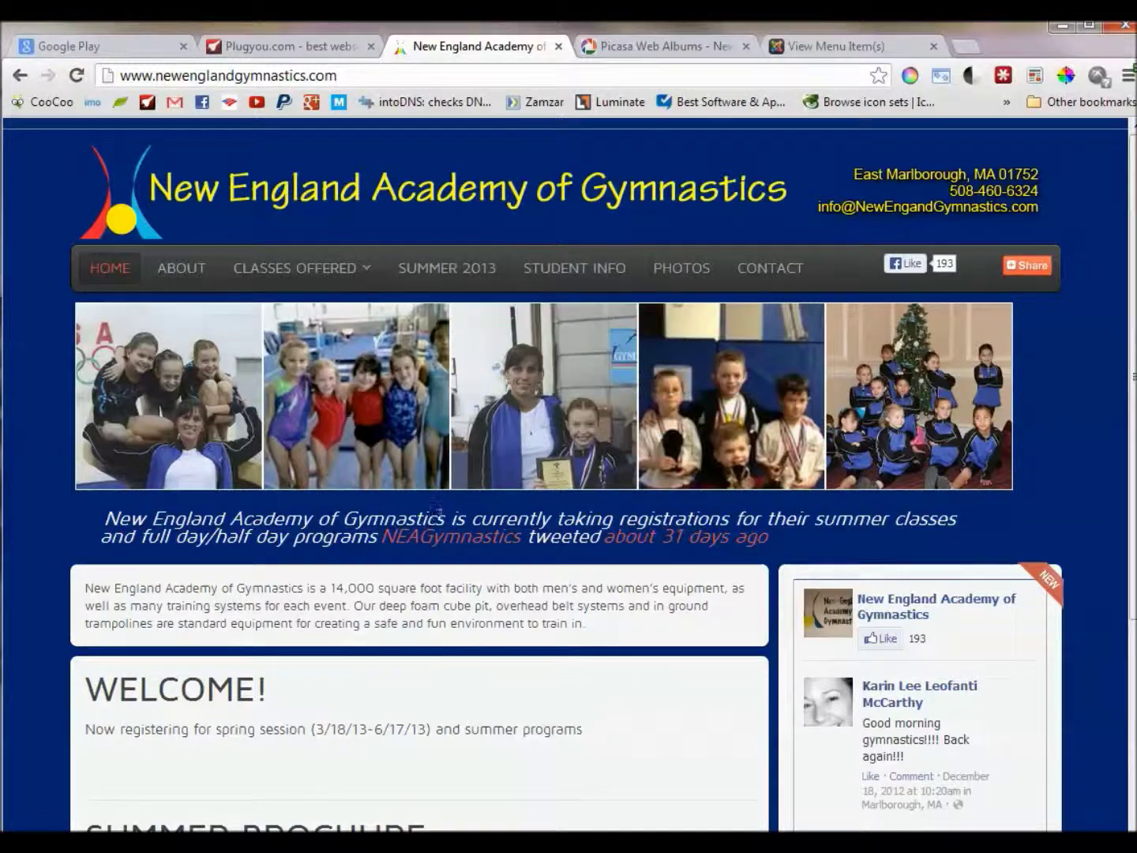
Back in Picasa, open the Home images album and bring up its upload page.
left_click(663, 49)
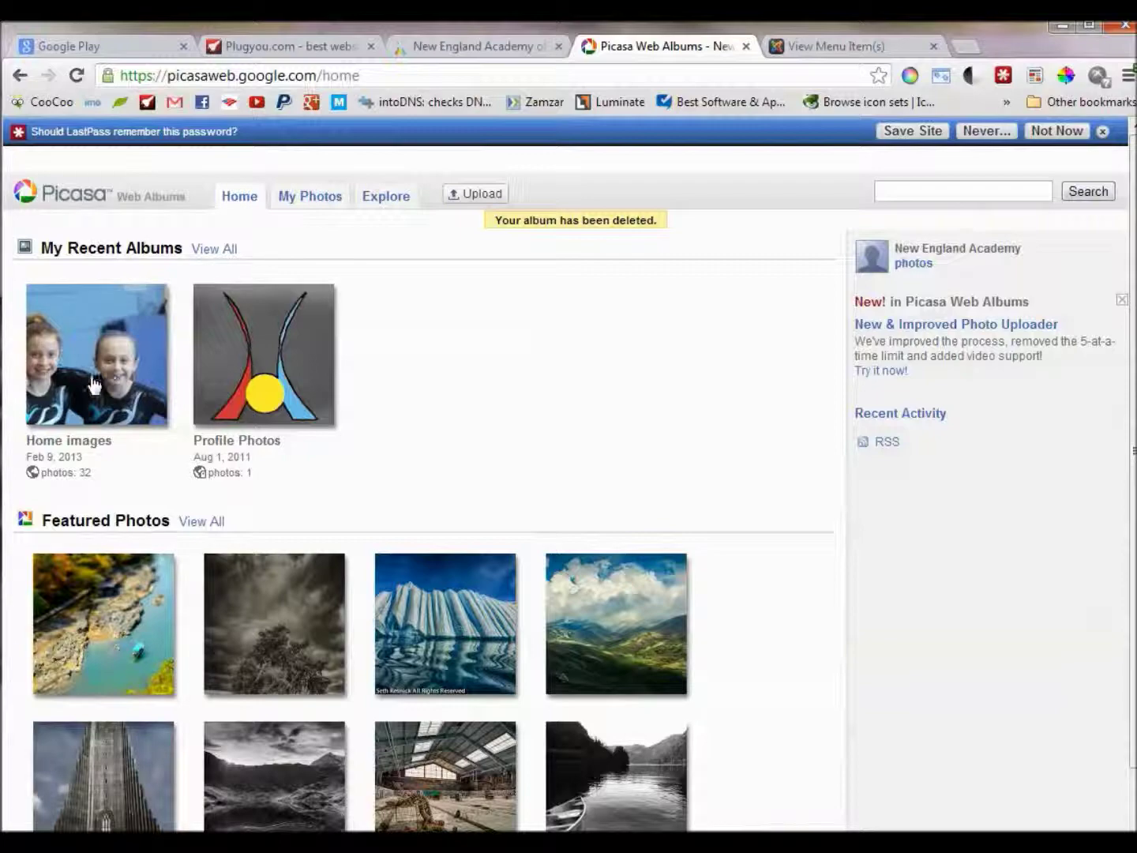
left_click(76, 366)
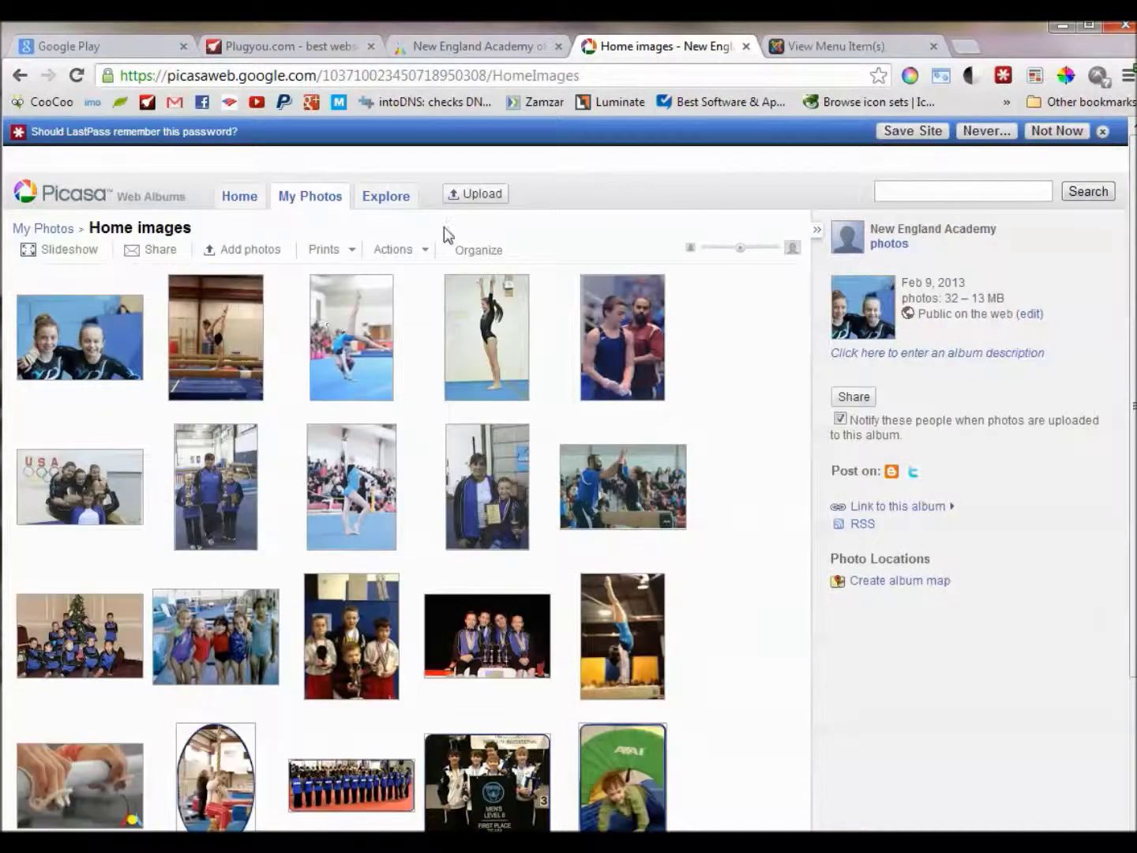
left_click(474, 196)
left_click(472, 197)
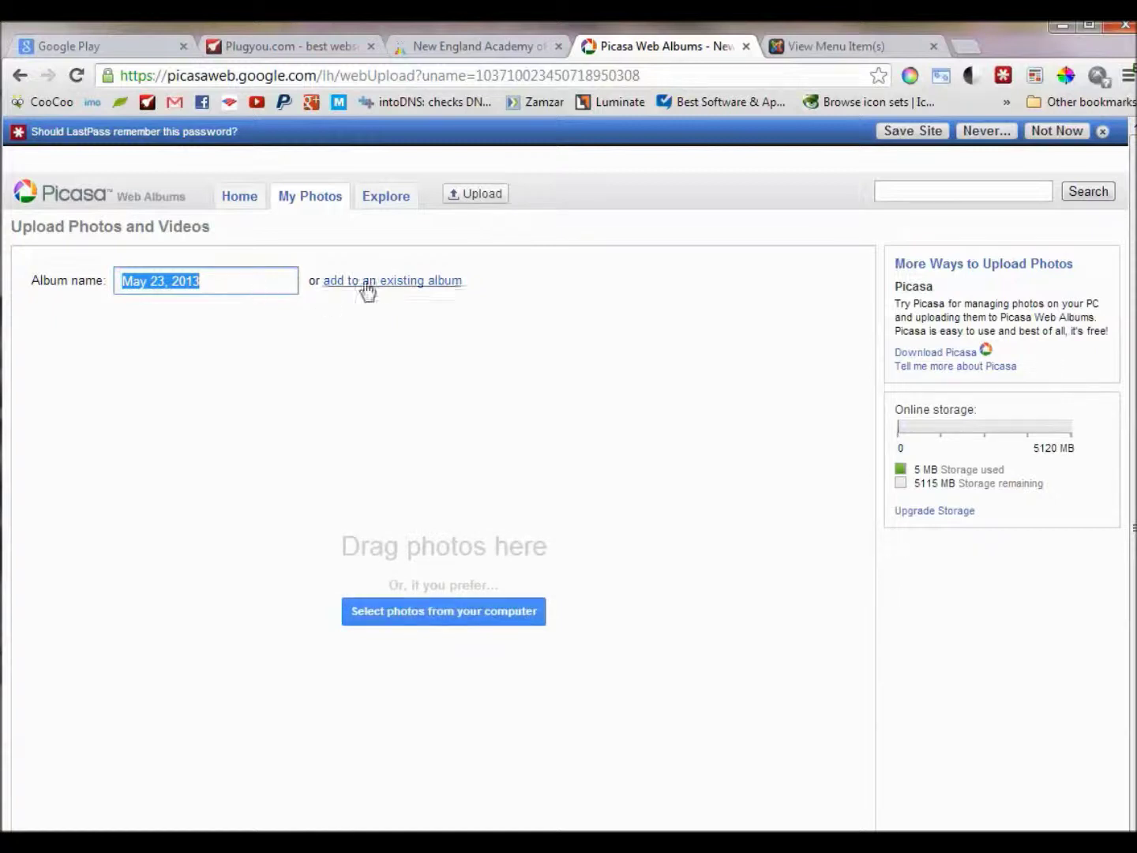
Choose 'add to an existing album' with Home images as target and drop in six photos.
left_click(375, 285)
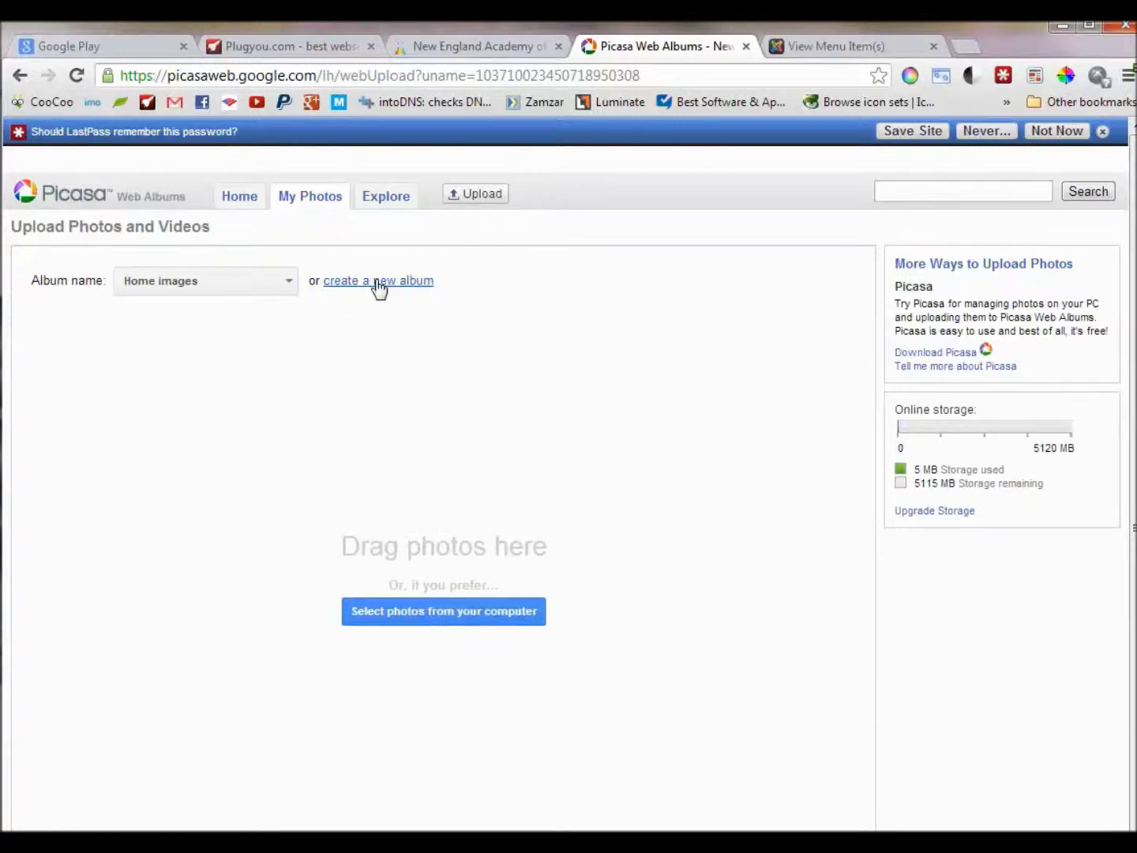
left_click(376, 285)
left_click(376, 285)
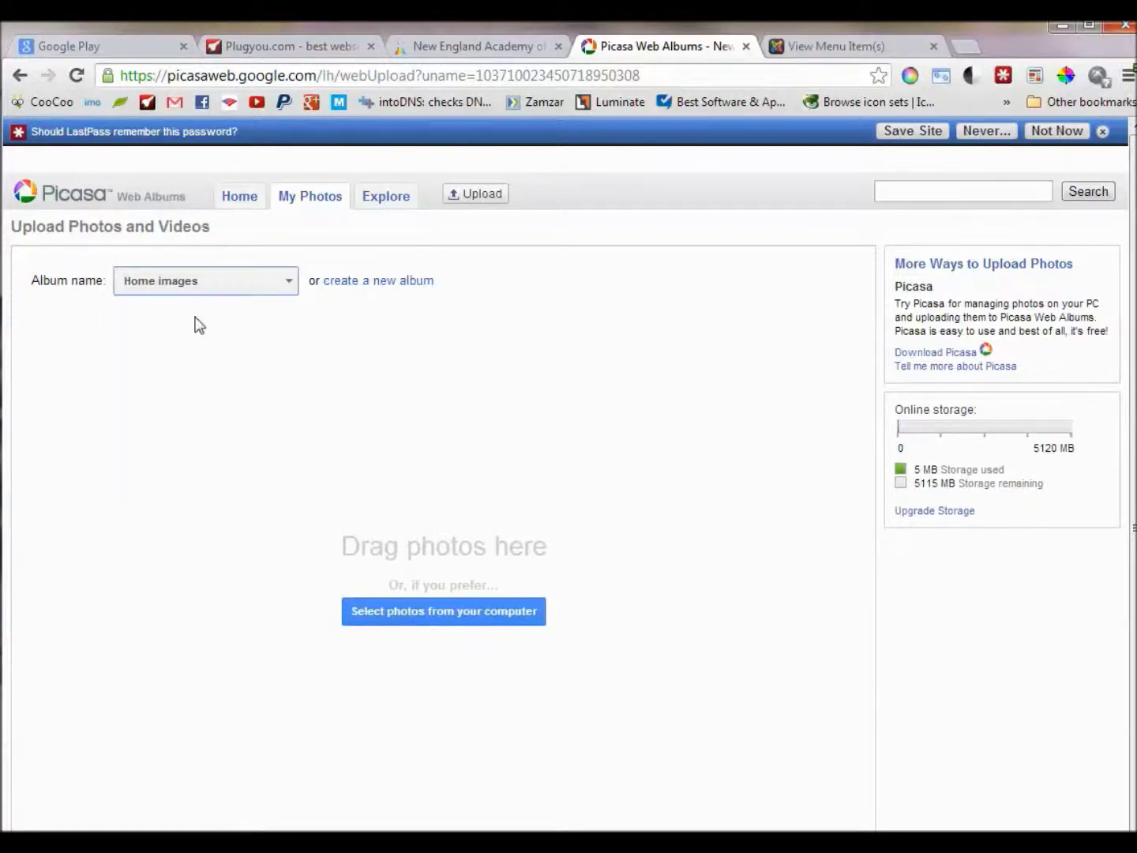
left_click(205, 281)
left_click(182, 317)
left_click_drag(163, 543, 244, 488)
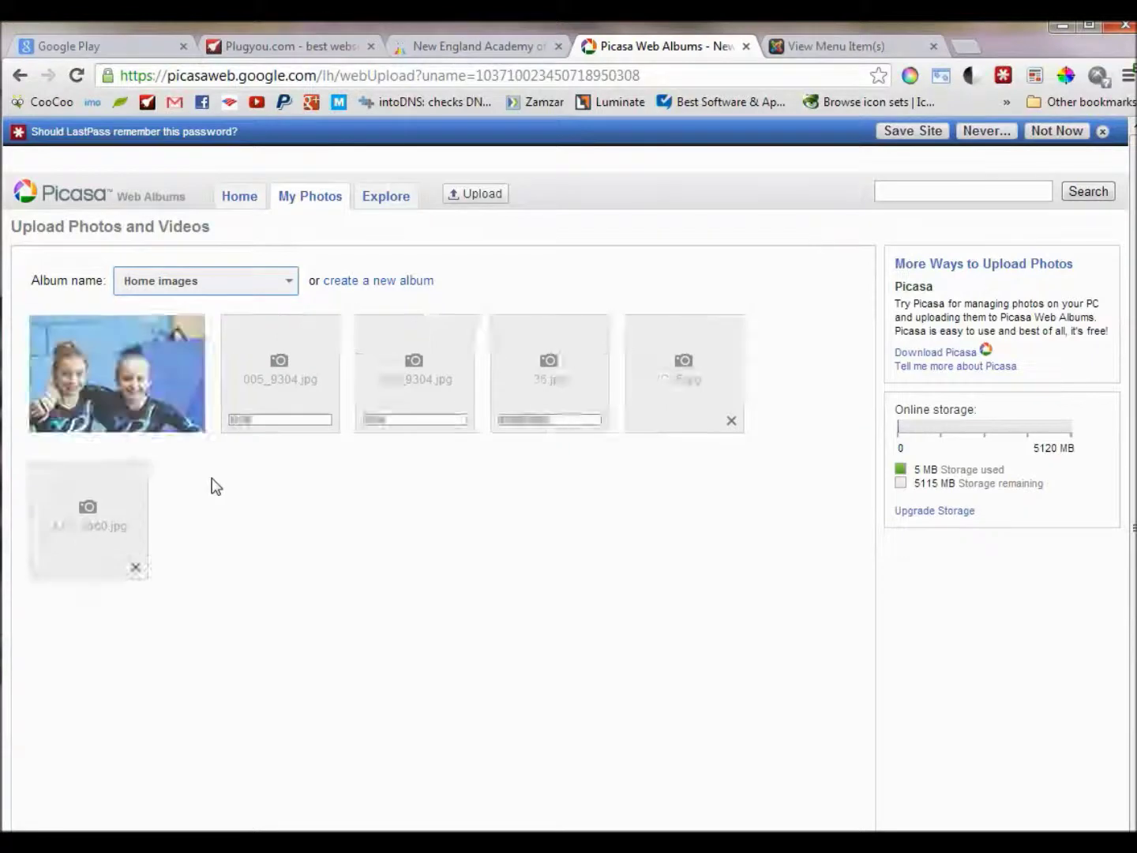